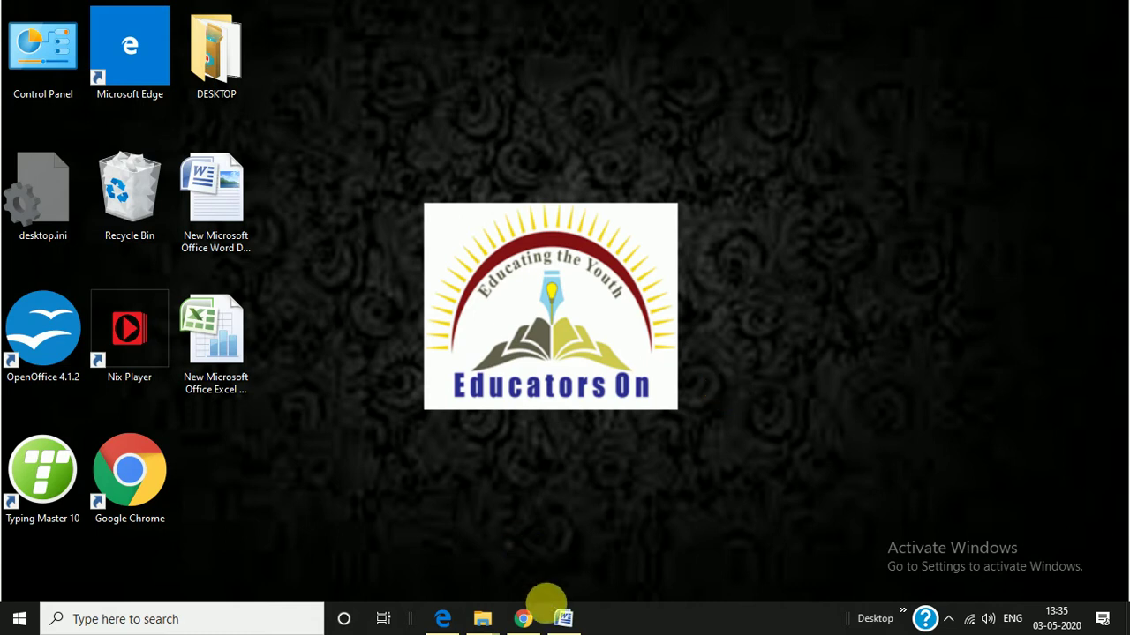
# Open research paper.pdf from the paper publish folder in Edge and scroll its first page.
pyautogui.moveTo(523, 621)
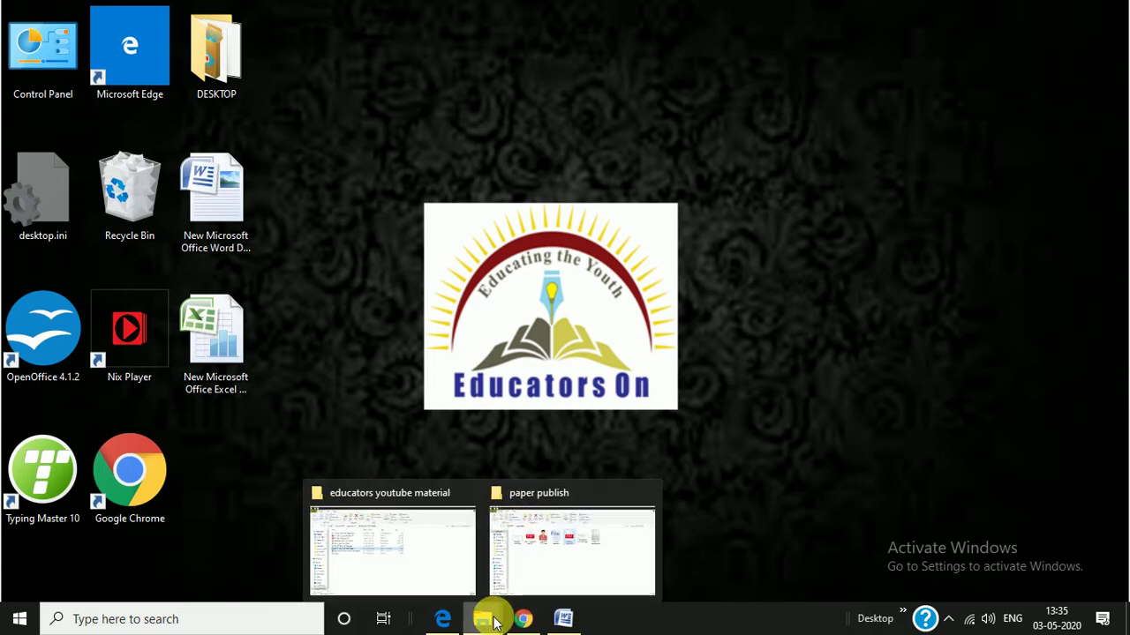
pyautogui.click(542, 575)
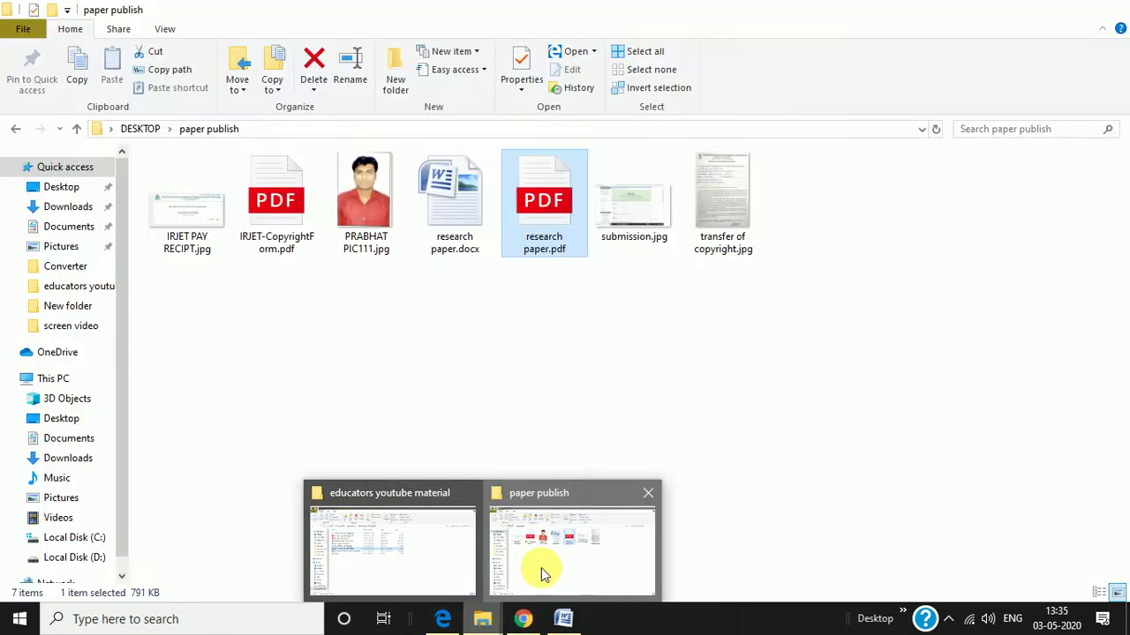
pyautogui.doubleClick(565, 227)
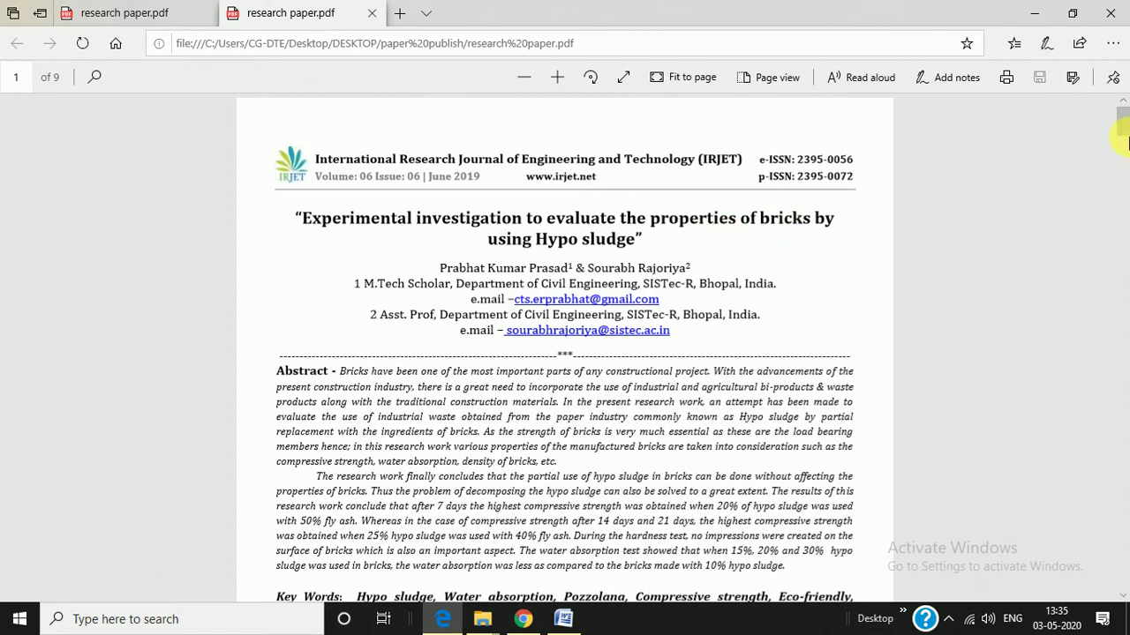
pyautogui.moveTo(1126, 141)
pyautogui.mouseDown()
pyautogui.moveTo(1125, 198)
pyautogui.moveTo(1124, 124)
pyautogui.mouseUp()
# Minimize the PDF and view the signed transfer of copyright.jpg in Photos, then close it.
pyautogui.click(1039, 17)
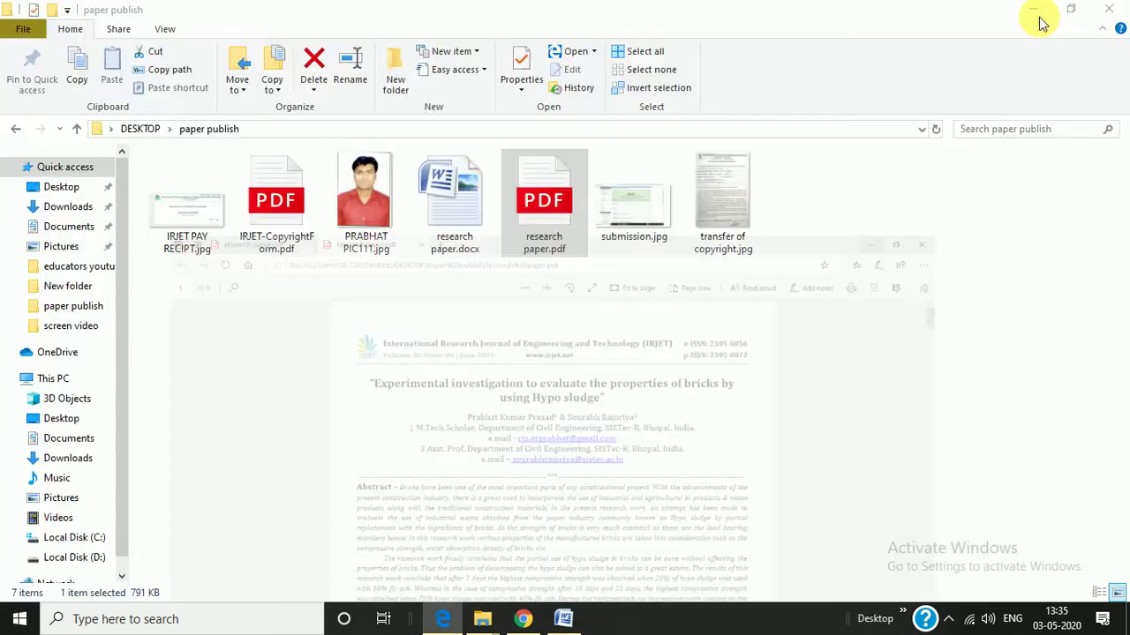
pyautogui.doubleClick(706, 225)
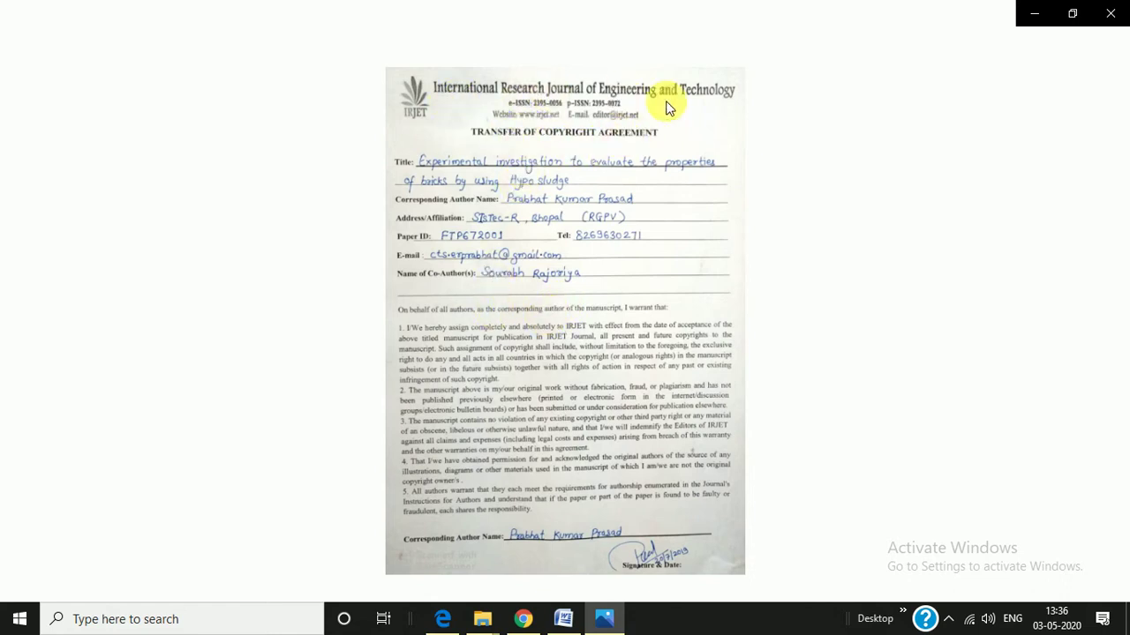
pyautogui.click(501, 127)
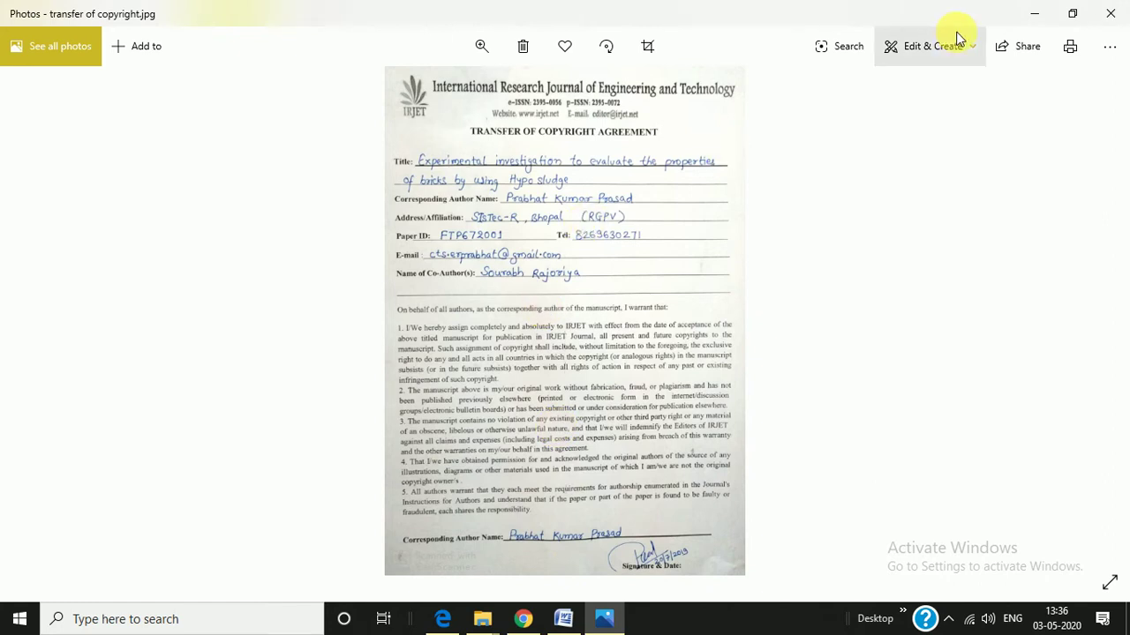
pyautogui.click(1110, 11)
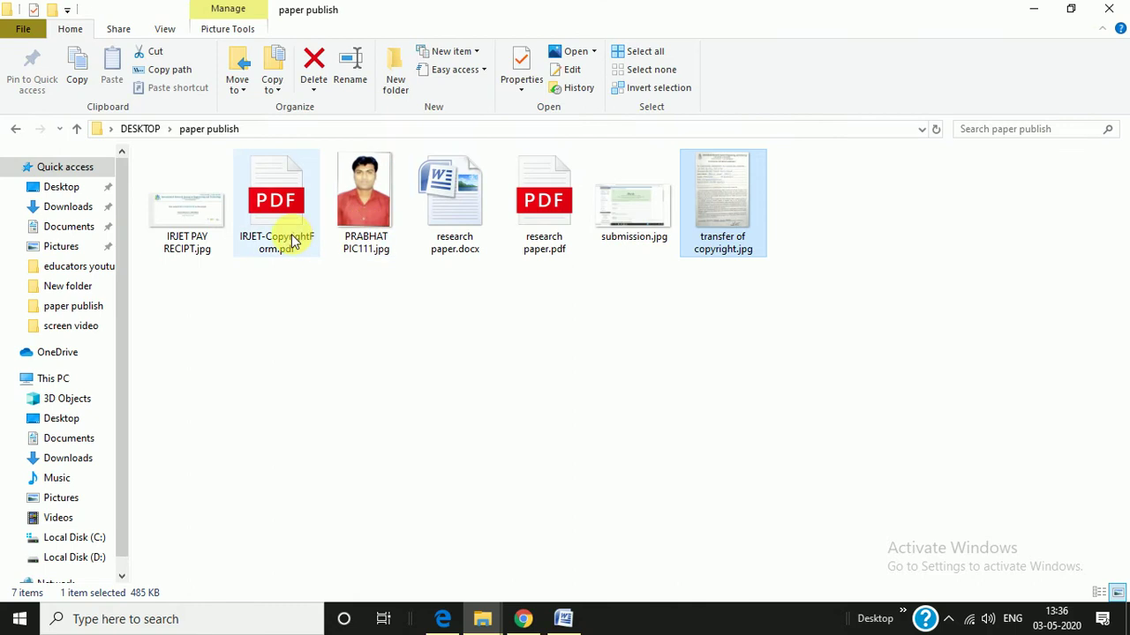
# Open the blank IRJET-CopyrightForm.pdf in Edge, scroll it briefly, then minimize it.
pyautogui.click(287, 241)
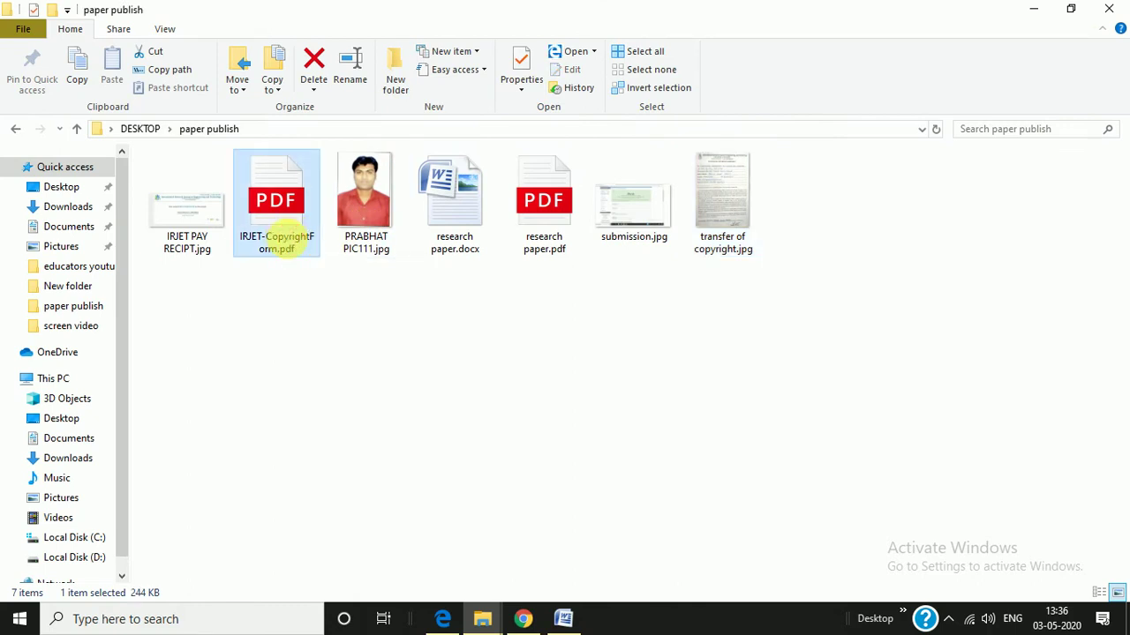
pyautogui.doubleClick(286, 241)
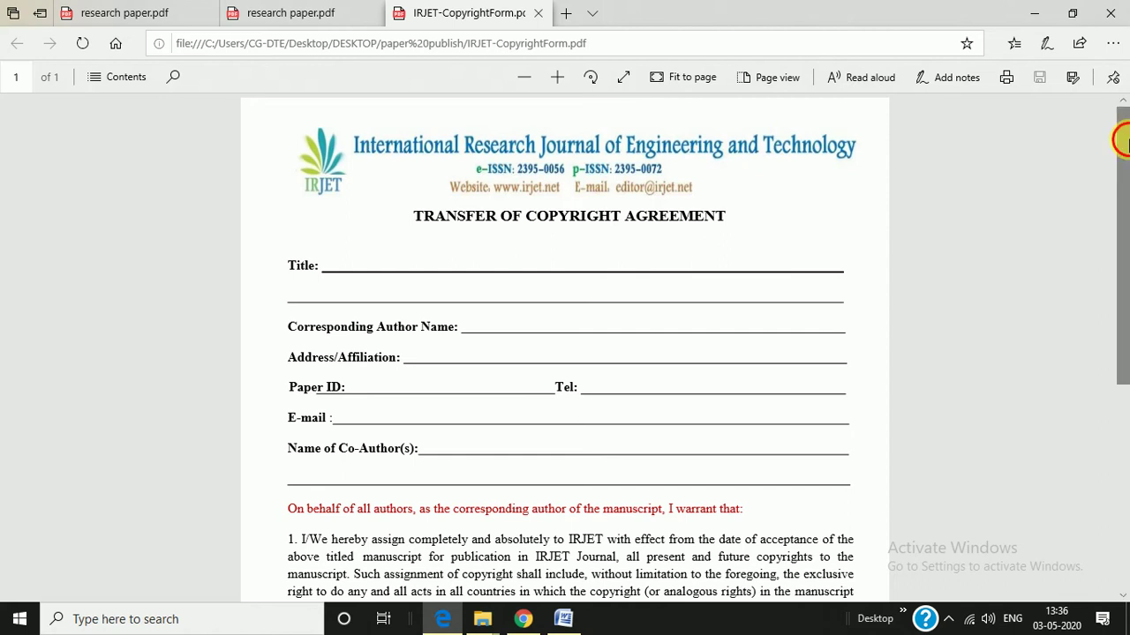
pyautogui.moveTo(1123, 144)
pyautogui.mouseDown()
pyautogui.moveTo(1125, 273)
pyautogui.moveTo(1106, 137)
pyautogui.moveTo(1123, 364)
pyautogui.moveTo(1089, 146)
pyautogui.mouseUp()
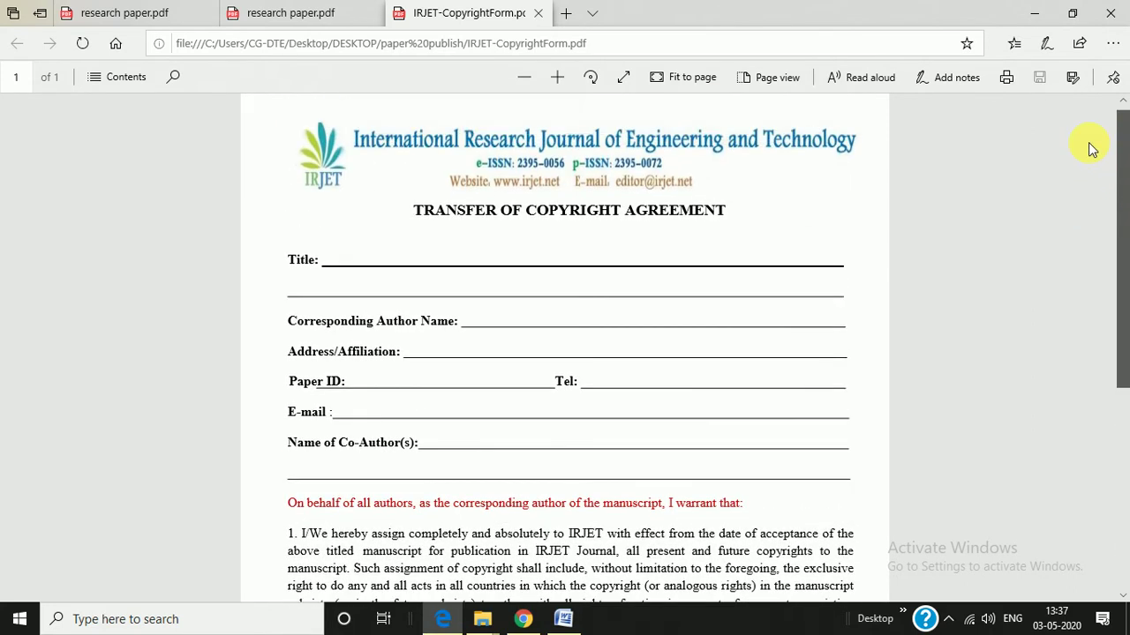
pyautogui.click(1033, 13)
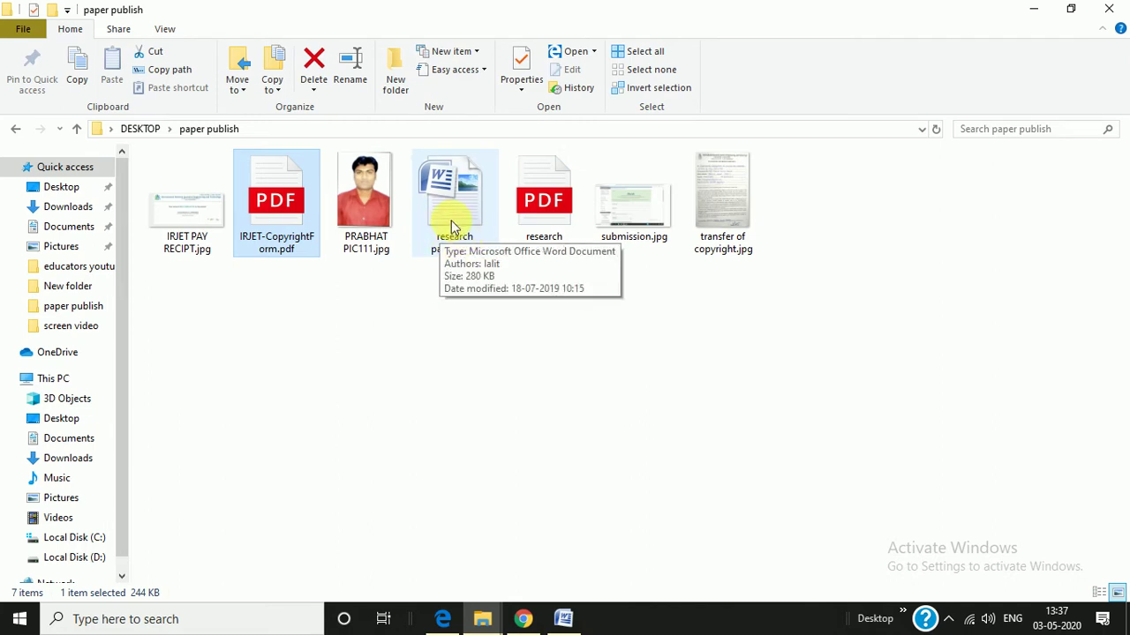
# Open research paper.docx in Word and zoom the view from 80% to 100%.
pyautogui.doubleClick(435, 220)
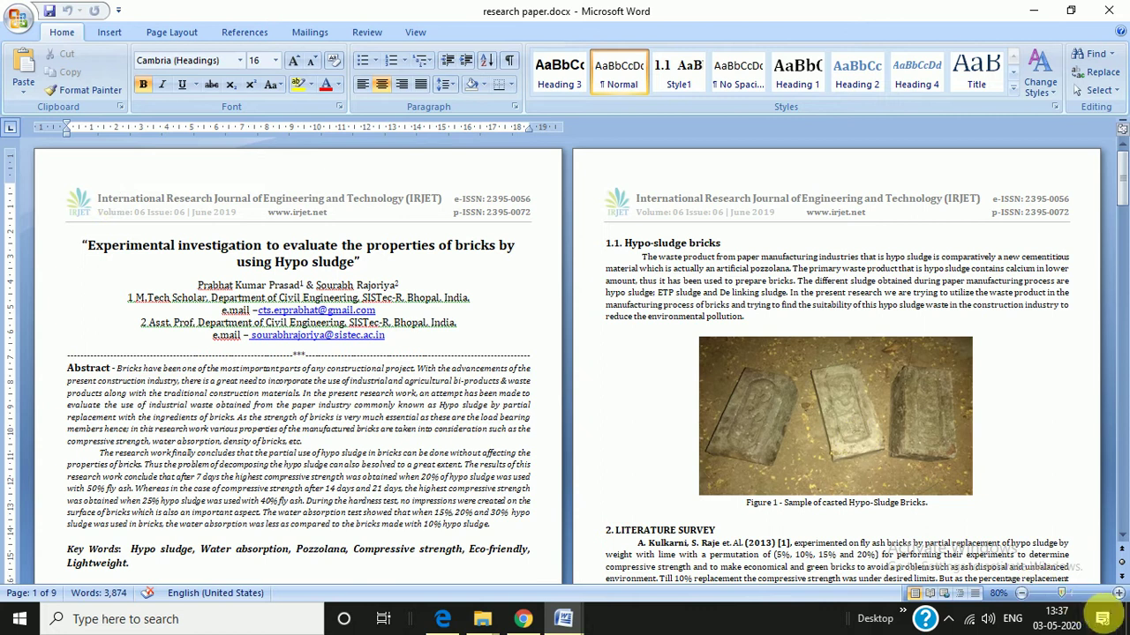
pyautogui.click(1119, 596)
pyautogui.click(1118, 598)
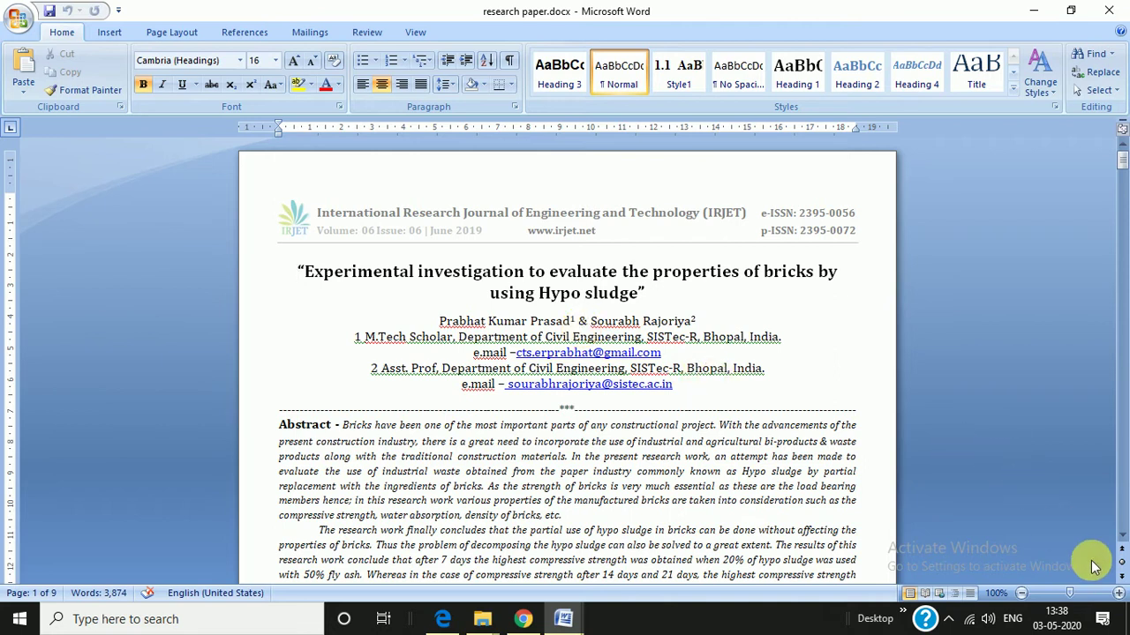
# Zoom to 130% and scroll down through the title, Abstract and Key Words.
pyautogui.click(1120, 598)
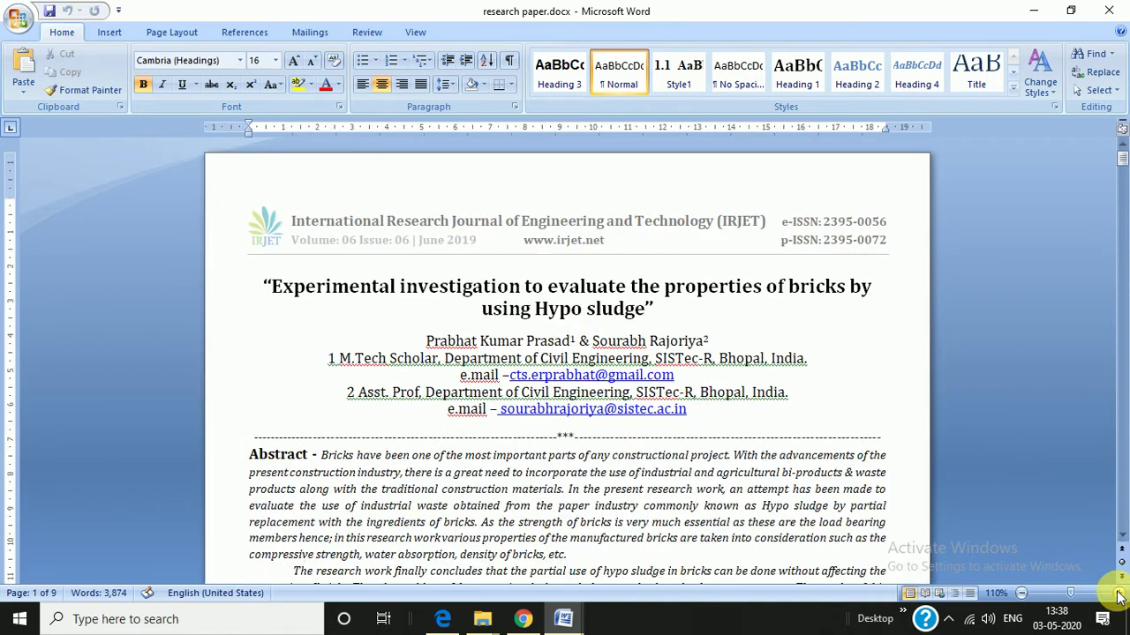
pyautogui.click(1120, 598)
pyautogui.click(1119, 597)
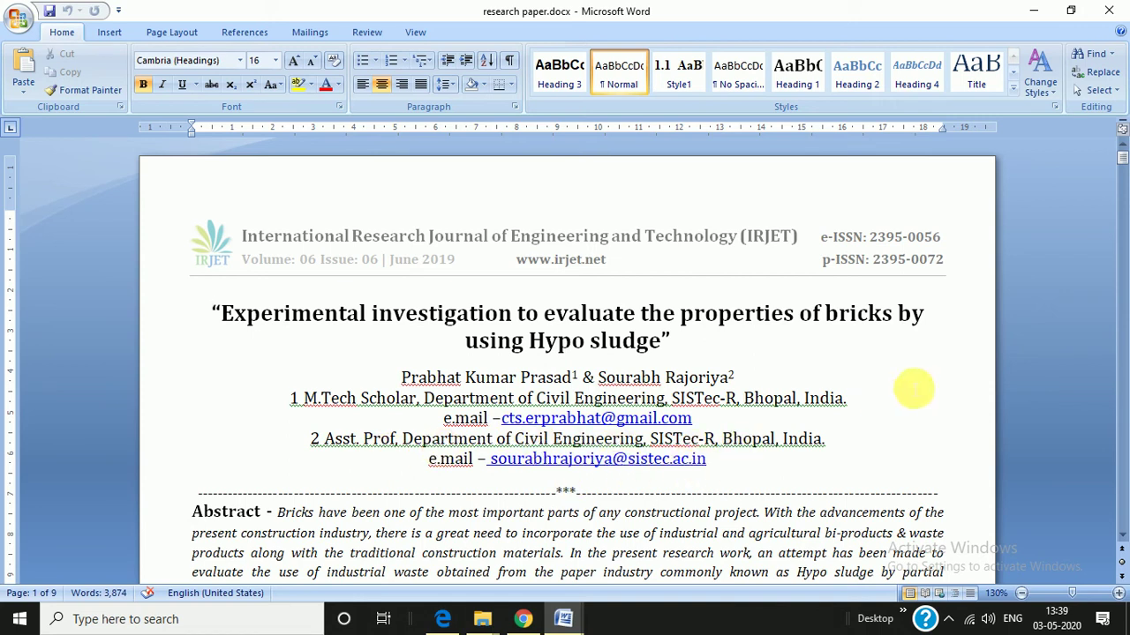
pyautogui.click(1122, 539)
pyautogui.click(1122, 538)
pyautogui.click(1122, 539)
pyautogui.click(1121, 539)
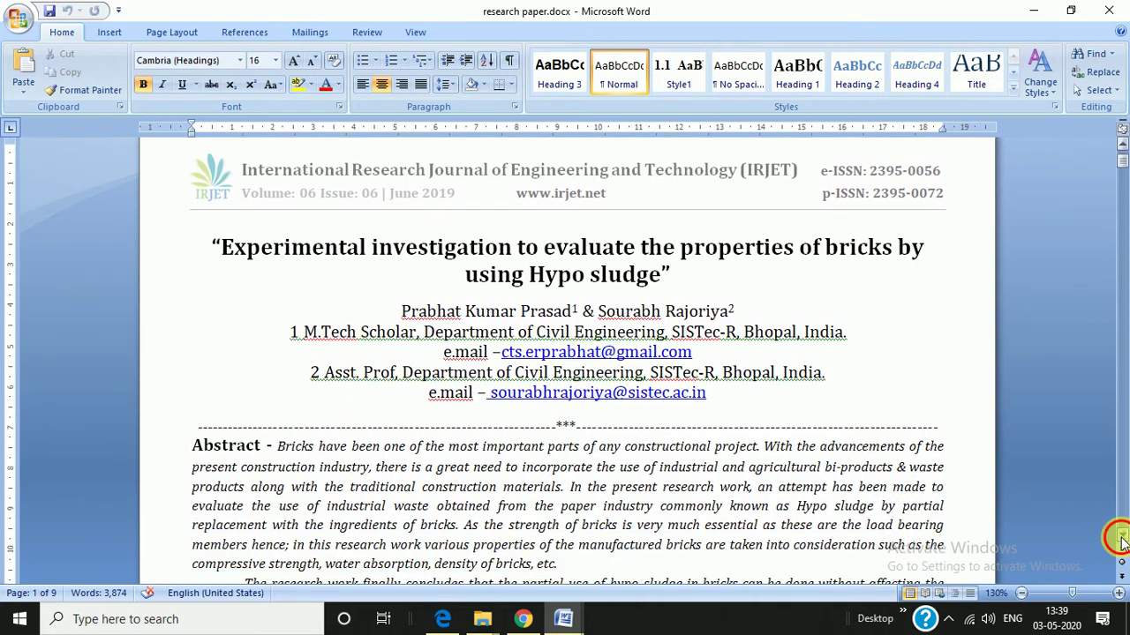
pyautogui.click(1121, 539)
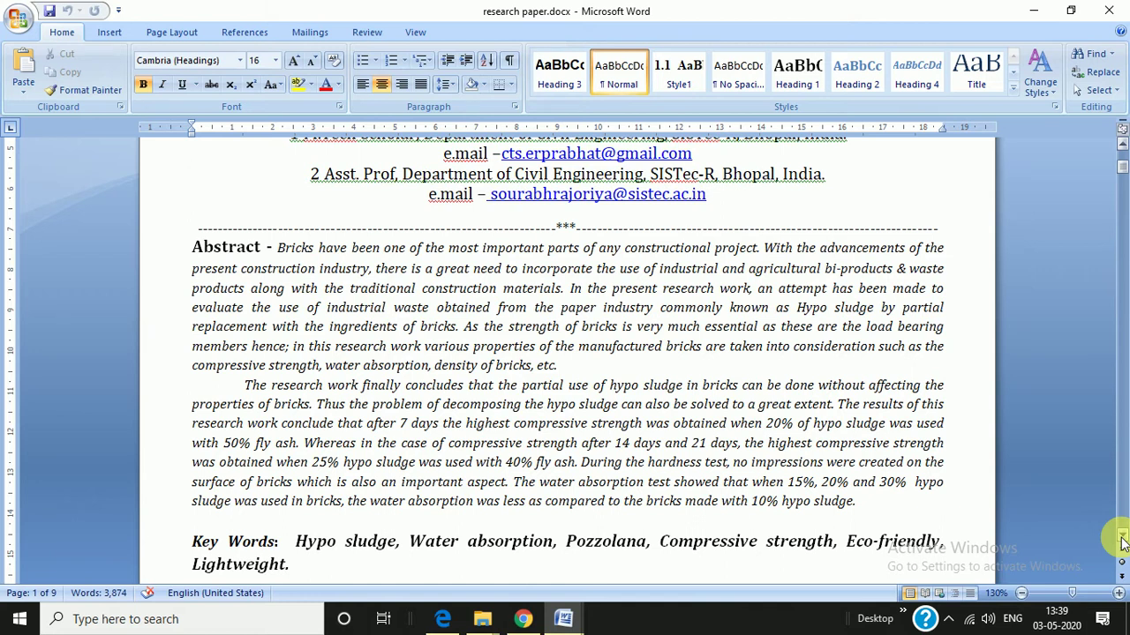
pyautogui.click(1122, 535)
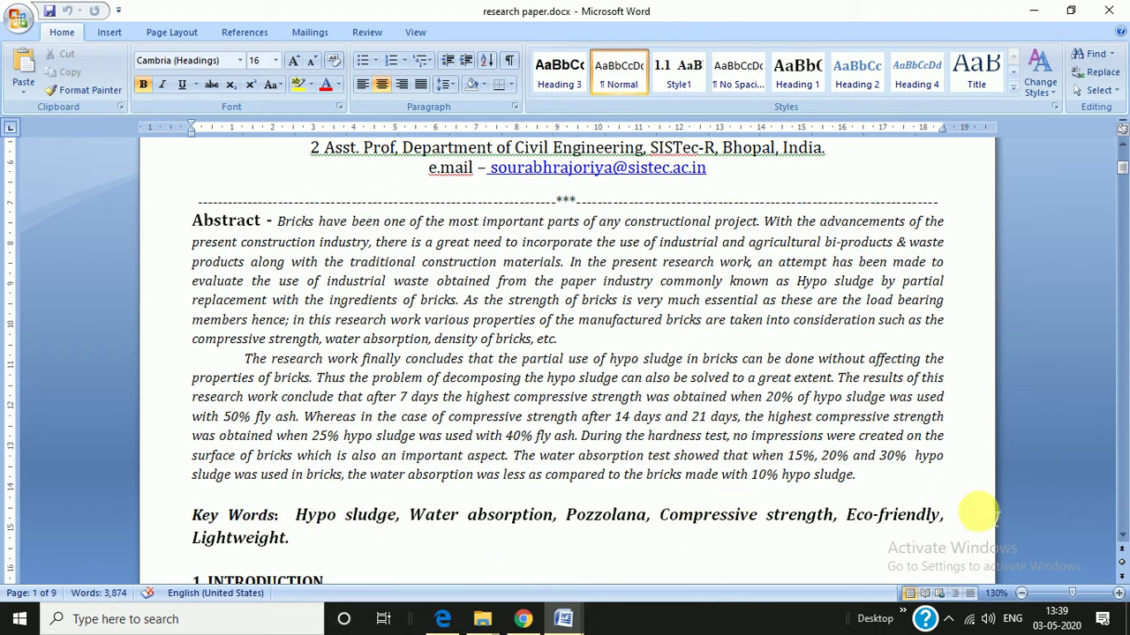
pyautogui.click(1121, 531)
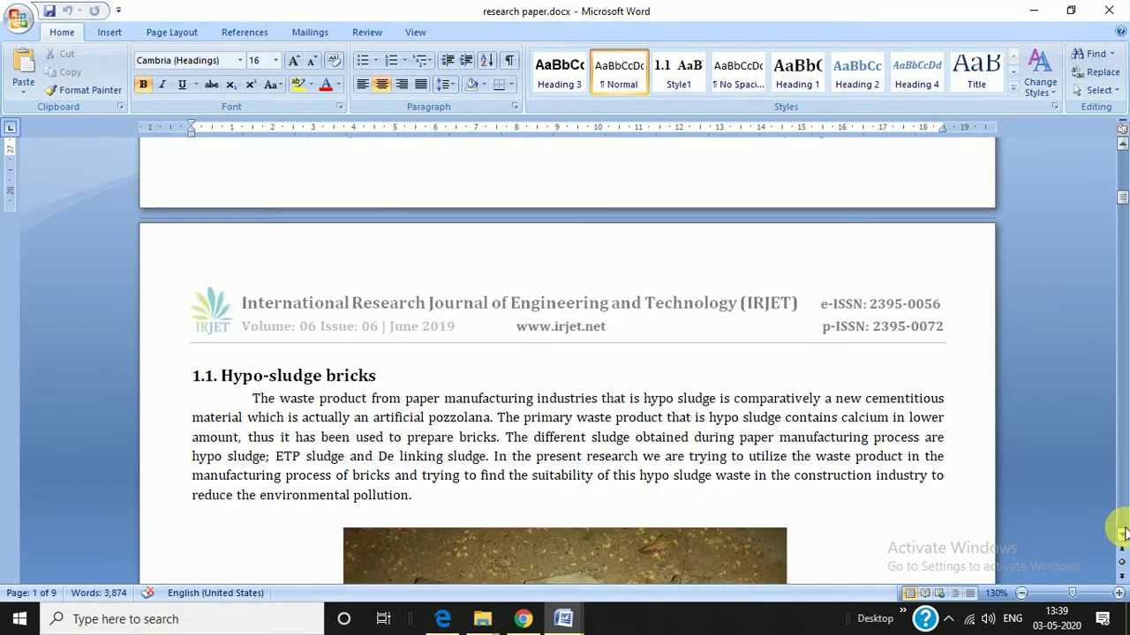
# Zoom back out to 110% and scroll down to the 1. INTRODUCTION section.
pyautogui.click(1022, 593)
pyautogui.click(1022, 593)
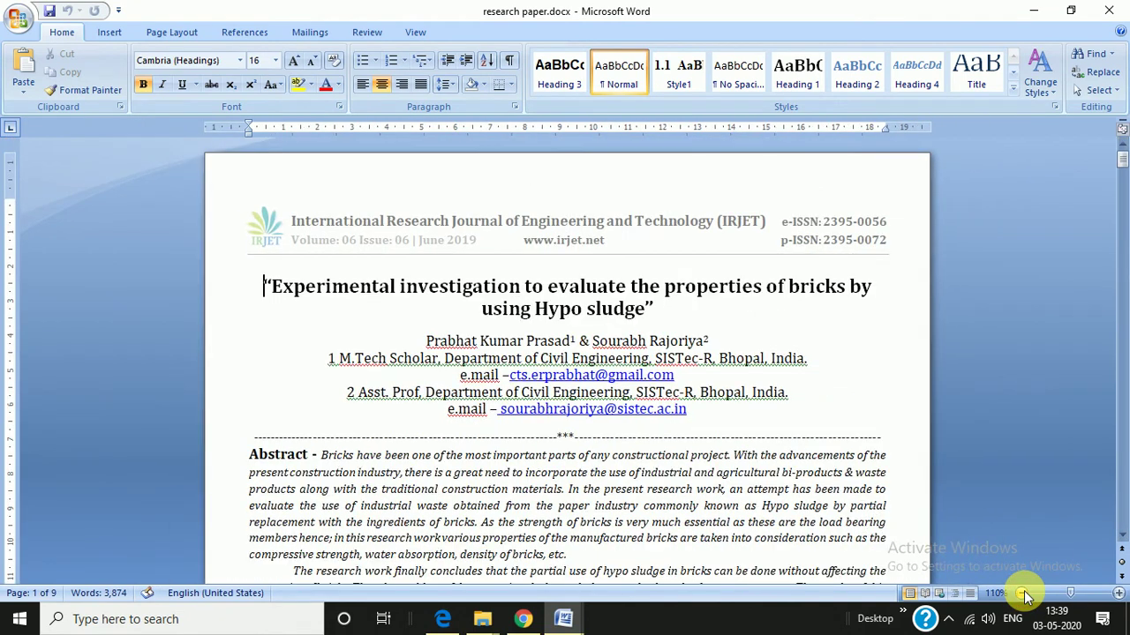
pyautogui.click(1122, 534)
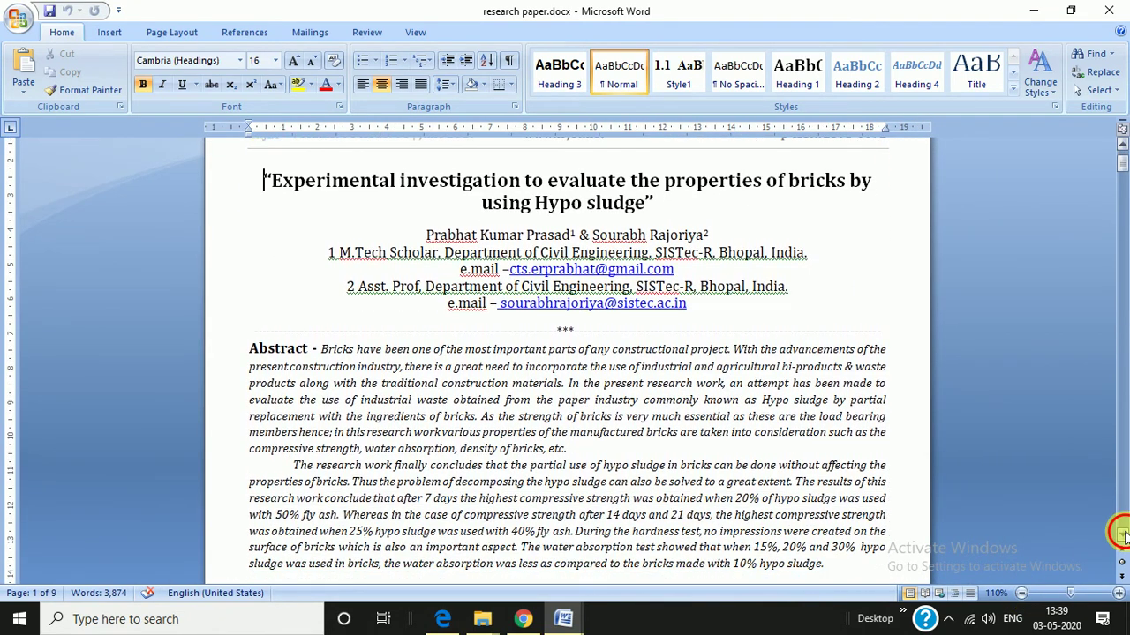
pyautogui.click(1121, 534)
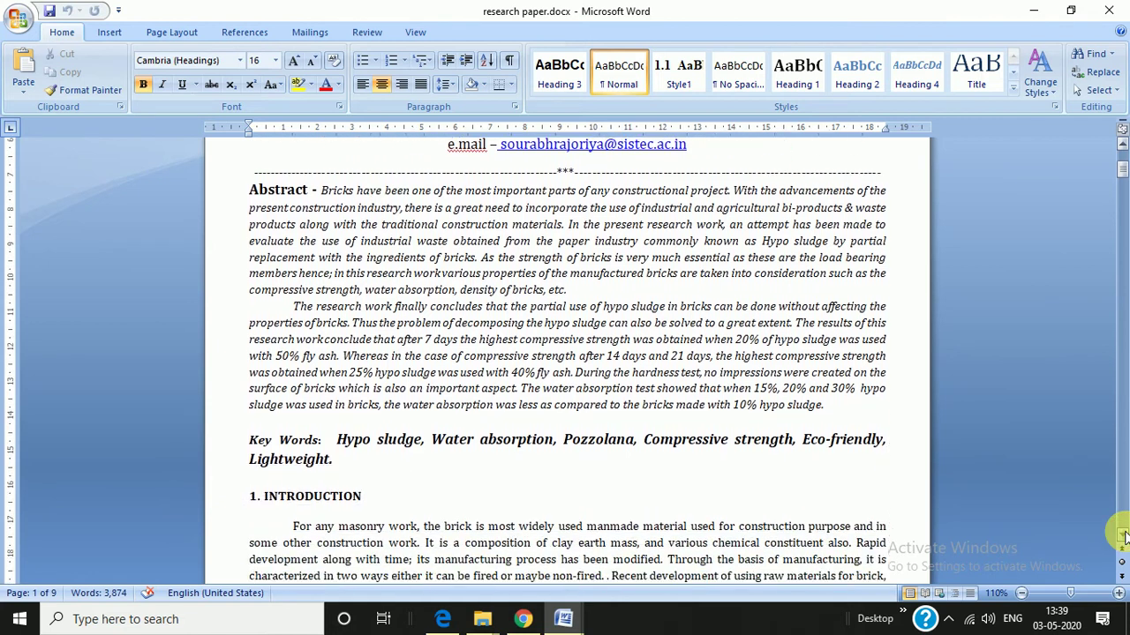
# Read down the literature survey past the R. Kumar review to the Objective of Study.
pyautogui.moveTo(1121, 534); pyautogui.dragTo(1122, 535)
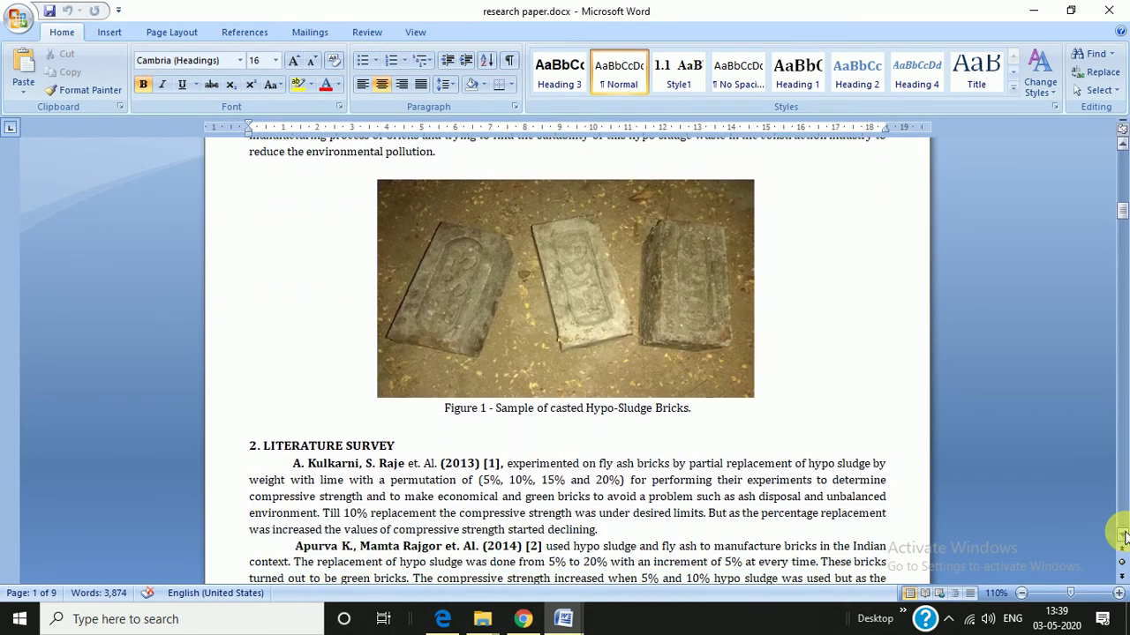
pyautogui.moveTo(1122, 536); pyautogui.dragTo(1122, 536)
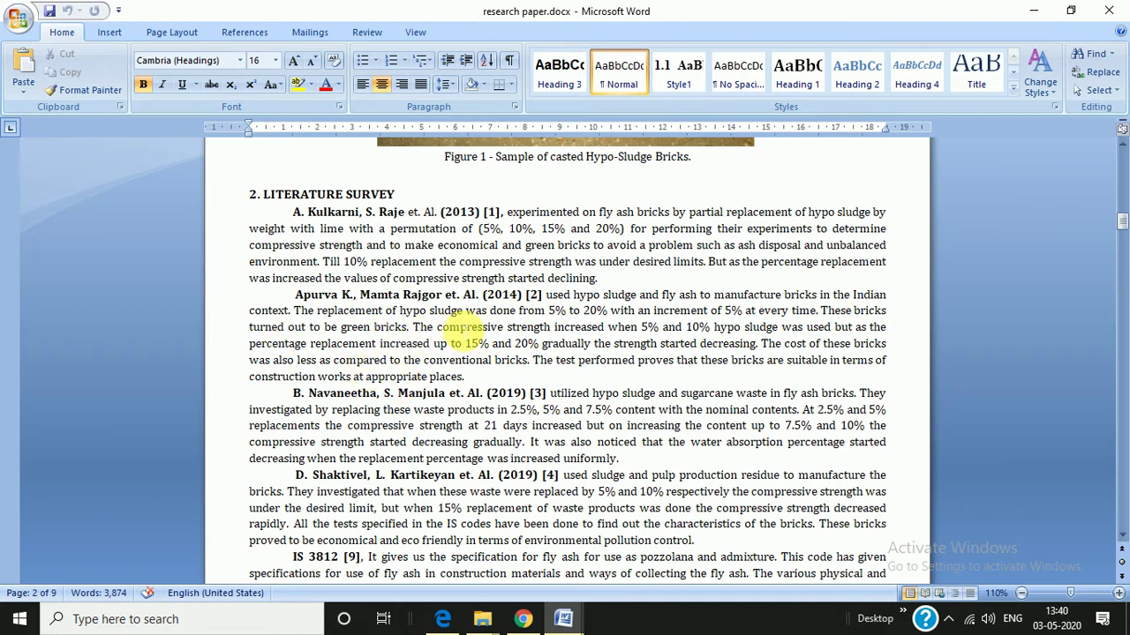
pyautogui.press('Down')
pyautogui.press('Down')
pyautogui.press('Down')
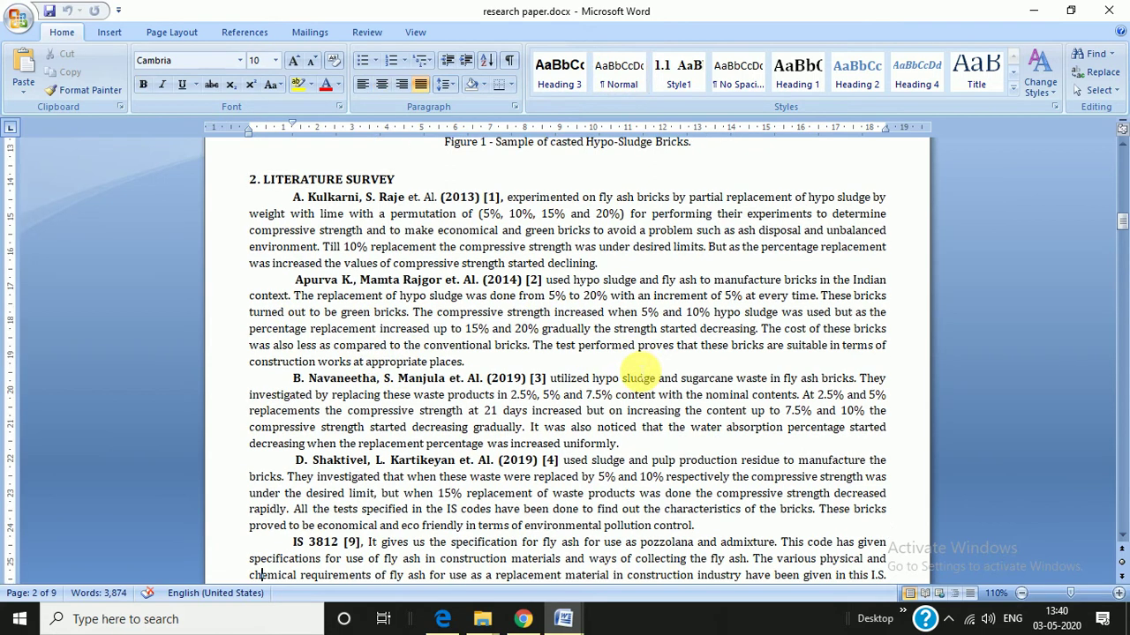
pyautogui.press('Down')
pyautogui.press('Down')
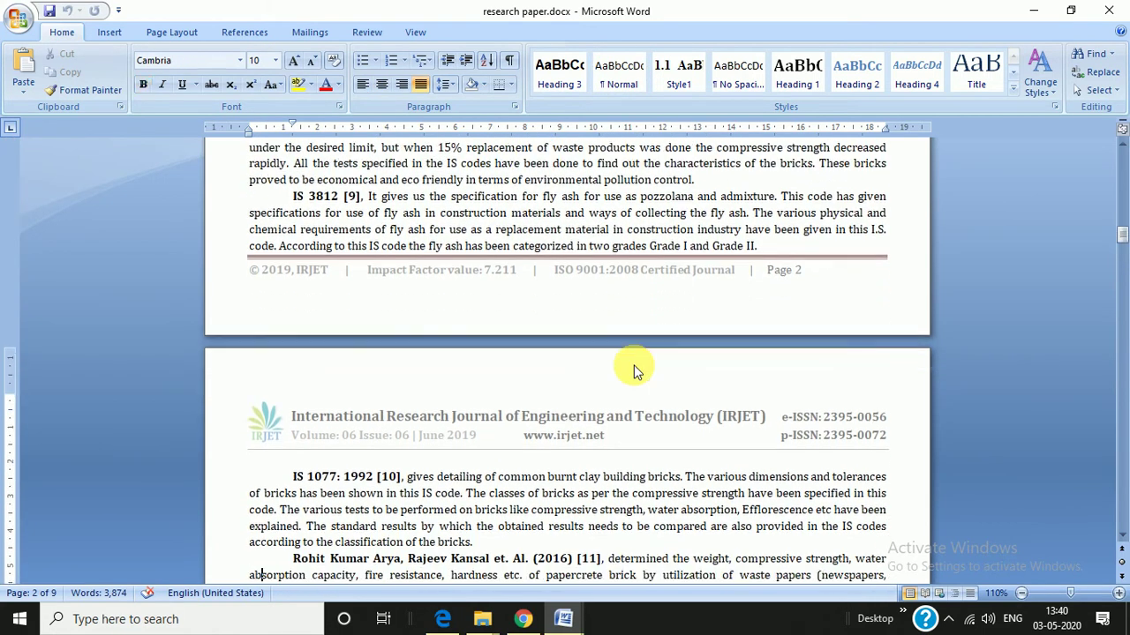
pyautogui.press('Down')
pyautogui.press('Down')
pyautogui.press('Down')
pyautogui.press('Down')
pyautogui.press('Down')
pyautogui.press('Down')
pyautogui.press('Down')
pyautogui.press('Down')
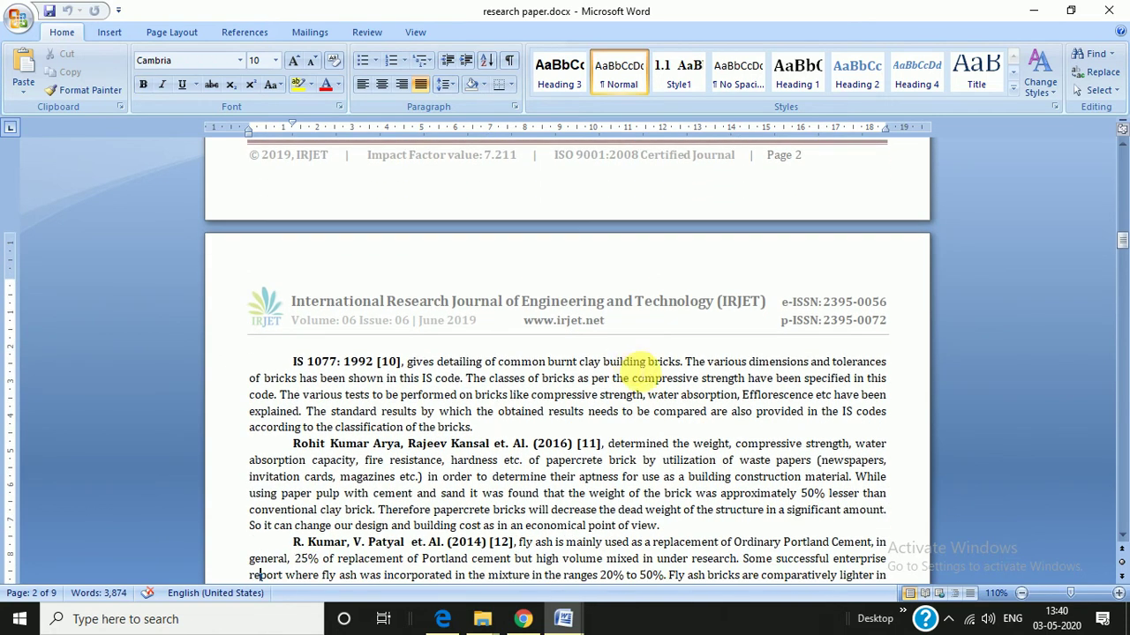
pyautogui.press('Down')
pyautogui.press('Down')
pyautogui.press('Down')
pyautogui.press('Down')
pyautogui.press('Down')
pyautogui.press('Down')
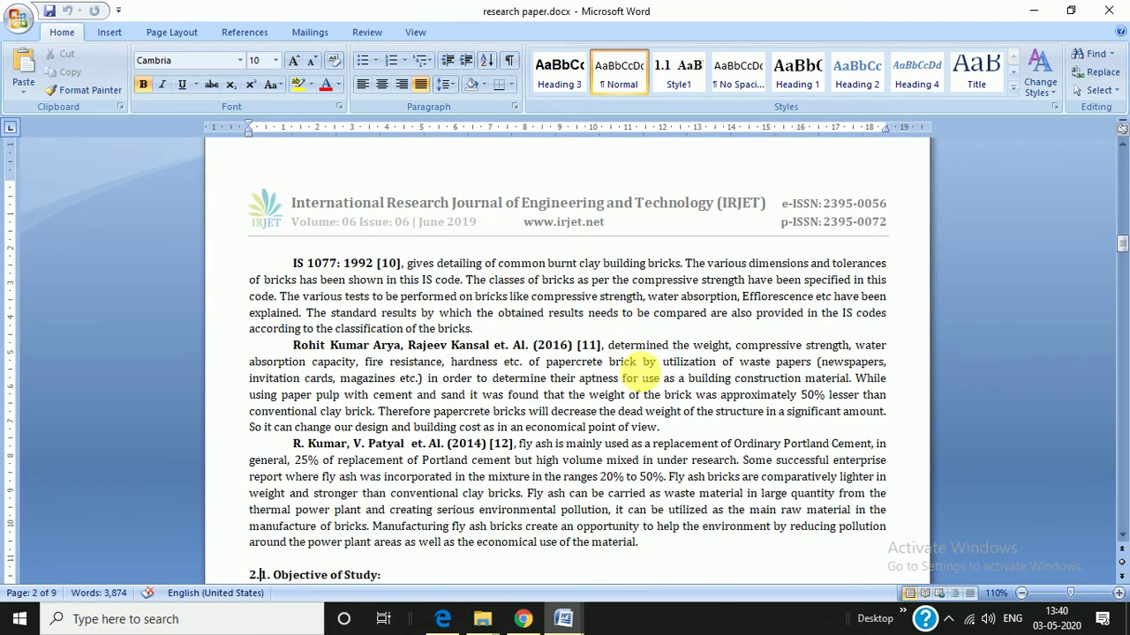
pyautogui.press('Down')
pyautogui.press('Down')
pyautogui.press('Down')
pyautogui.press('Down')
pyautogui.press('Down')
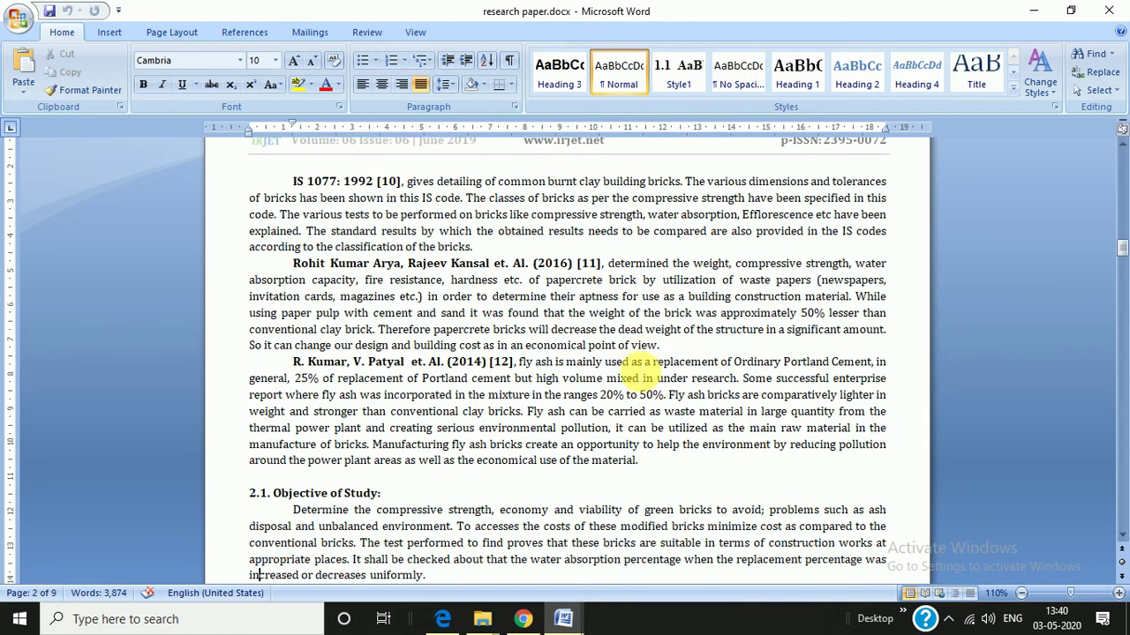
pyautogui.press('Down')
pyautogui.press('Down')
# Continue through Experimental Setups and Mix proportioning to Table No.- 1's Type A–E mixes.
pyautogui.press('Down')
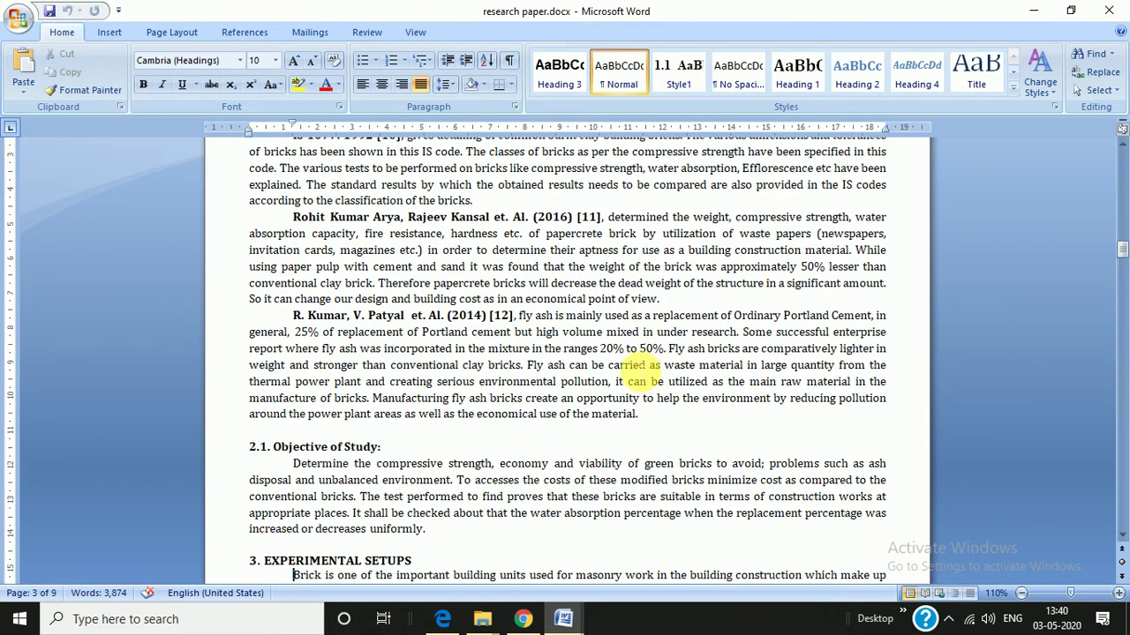
pyautogui.press('Down')
pyautogui.press('Down')
pyautogui.press('Down')
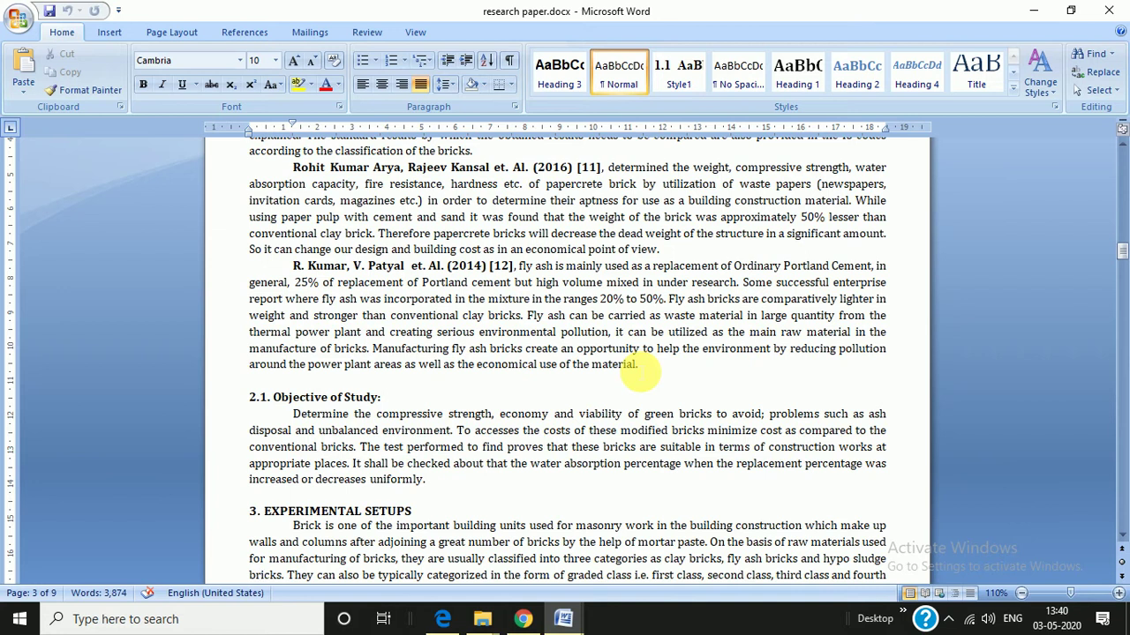
pyautogui.press('Down')
pyautogui.press('Down')
pyautogui.press('Down')
pyautogui.press('Down')
pyautogui.press('Down')
pyautogui.press('Down')
pyautogui.press('Down')
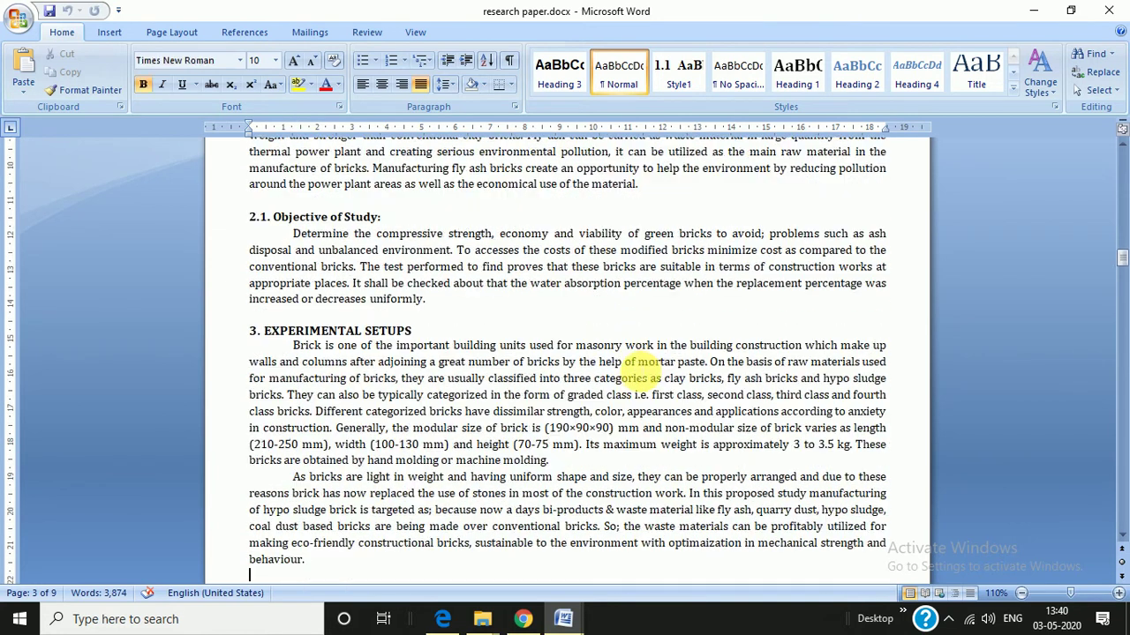
pyautogui.press('Down')
pyautogui.press('Down')
pyautogui.press('Down')
pyautogui.press('Down')
pyautogui.press('Down')
pyautogui.press('Down')
pyautogui.press('Down')
pyautogui.press('Down')
pyautogui.press('Down')
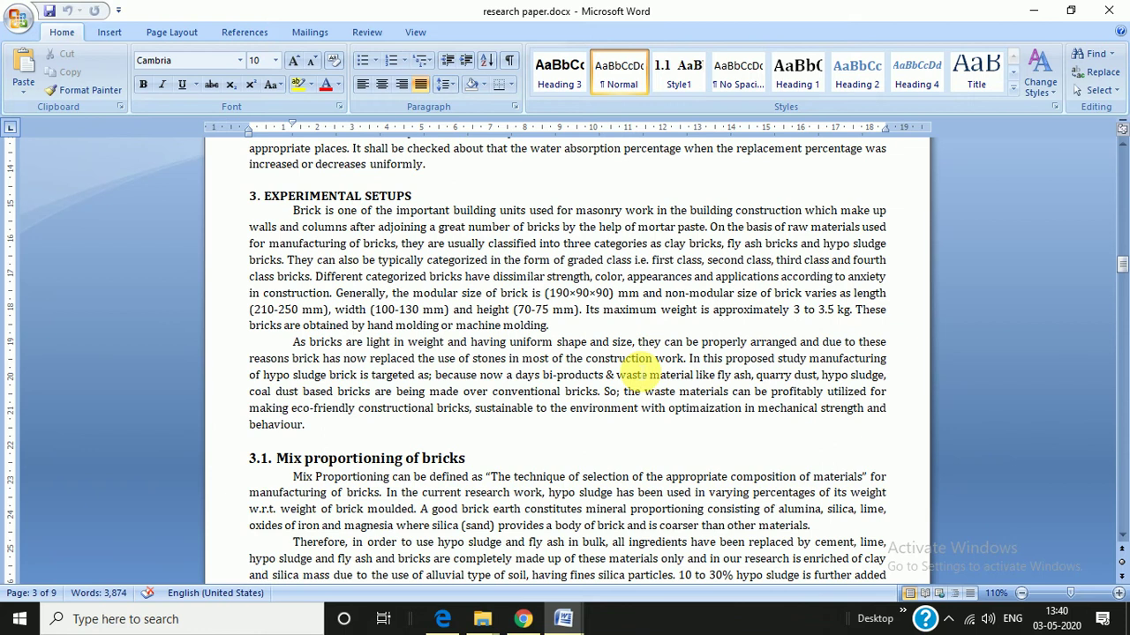
pyautogui.press('Down')
pyautogui.press('Down')
pyautogui.press('Down')
pyautogui.press('Down')
pyautogui.press('Down')
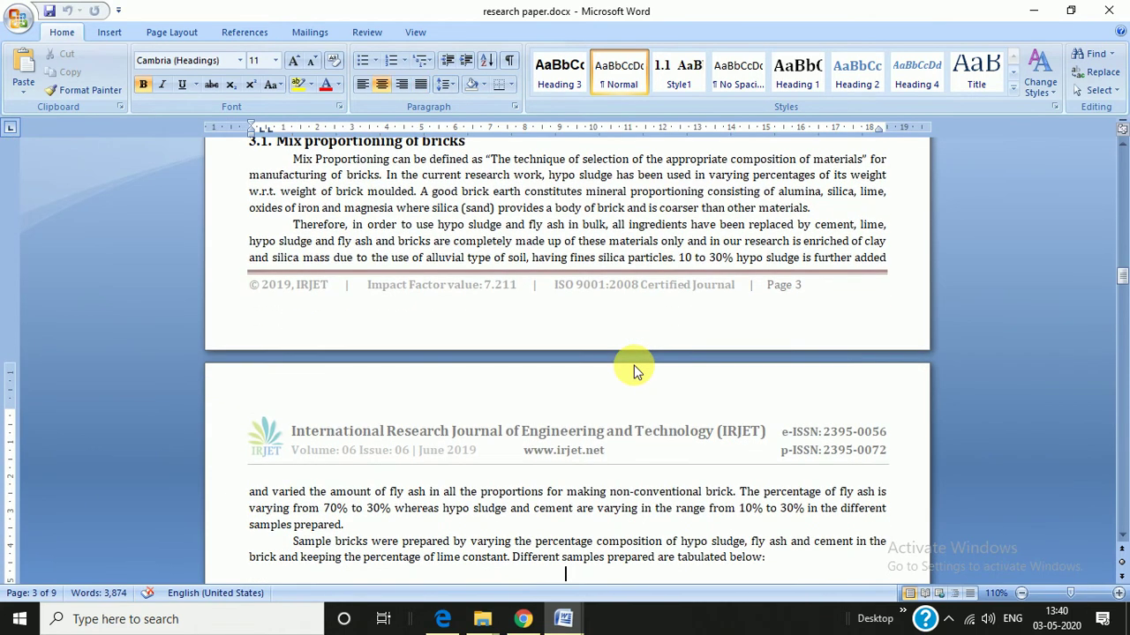
pyautogui.press('Down')
pyautogui.press('Down')
pyautogui.press('Down')
pyautogui.press('Down')
pyautogui.press('Down')
pyautogui.press('Down')
pyautogui.press('Down')
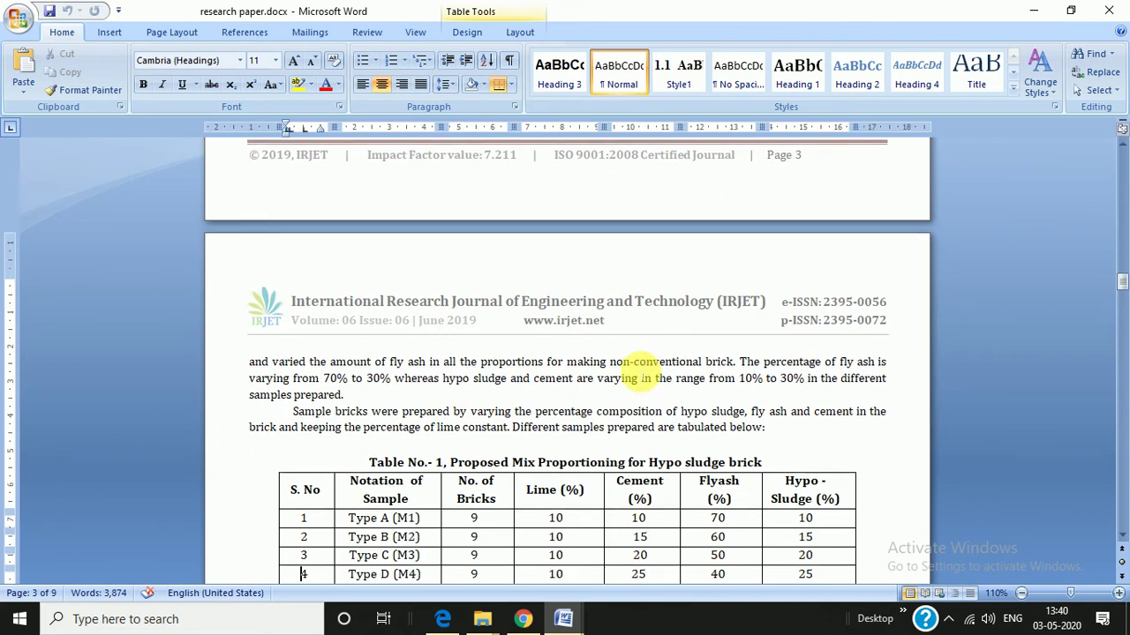
pyautogui.press('Down')
pyautogui.press('Down')
pyautogui.press('Down')
pyautogui.press('Down')
pyautogui.press('Down')
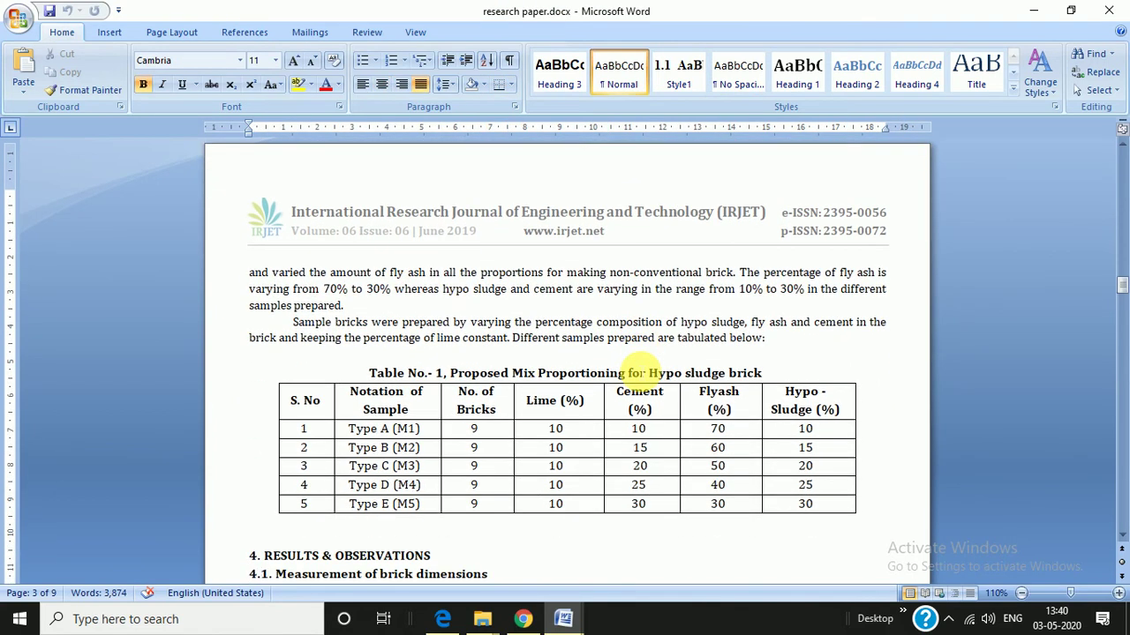
pyautogui.press('Down')
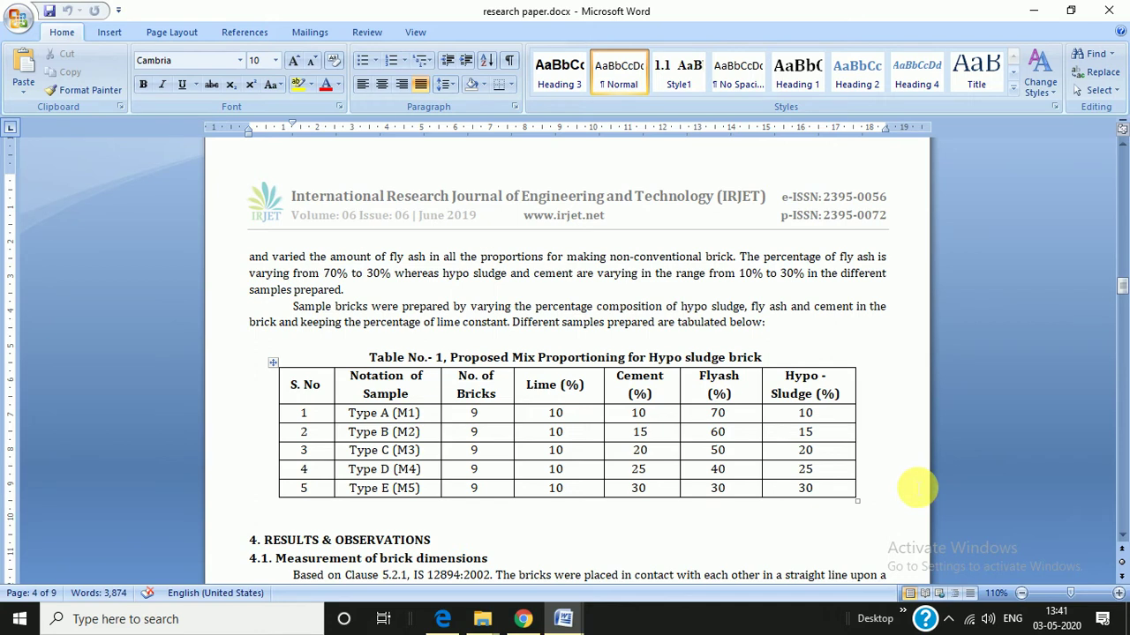
# Read through Table No. - 2 and section 4.2's Table No. - 3 down to the Type E rows.
pyautogui.press('Down')
pyautogui.press('Down')
pyautogui.press('Down')
pyautogui.press('Down')
pyautogui.press('Down')
pyautogui.press('Down')
pyautogui.press('Down')
pyautogui.press('Down')
pyautogui.press('Down')
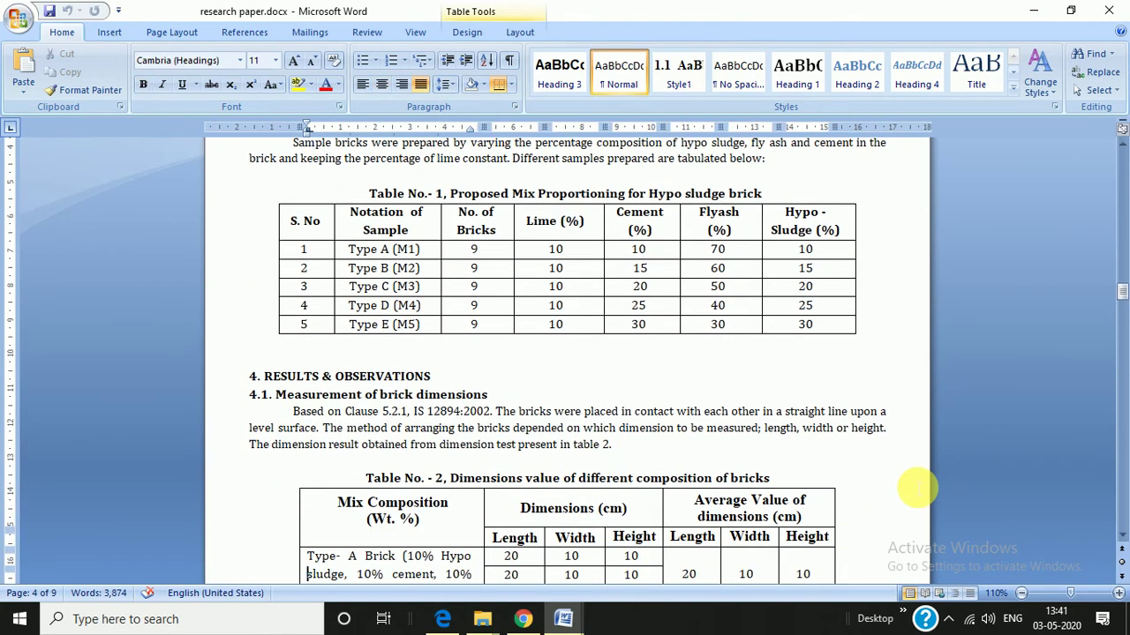
pyautogui.press('Down')
pyautogui.press('Down')
pyautogui.press('Down')
pyautogui.press('Down')
pyautogui.press('Down')
pyautogui.press('Down')
pyautogui.press('Down')
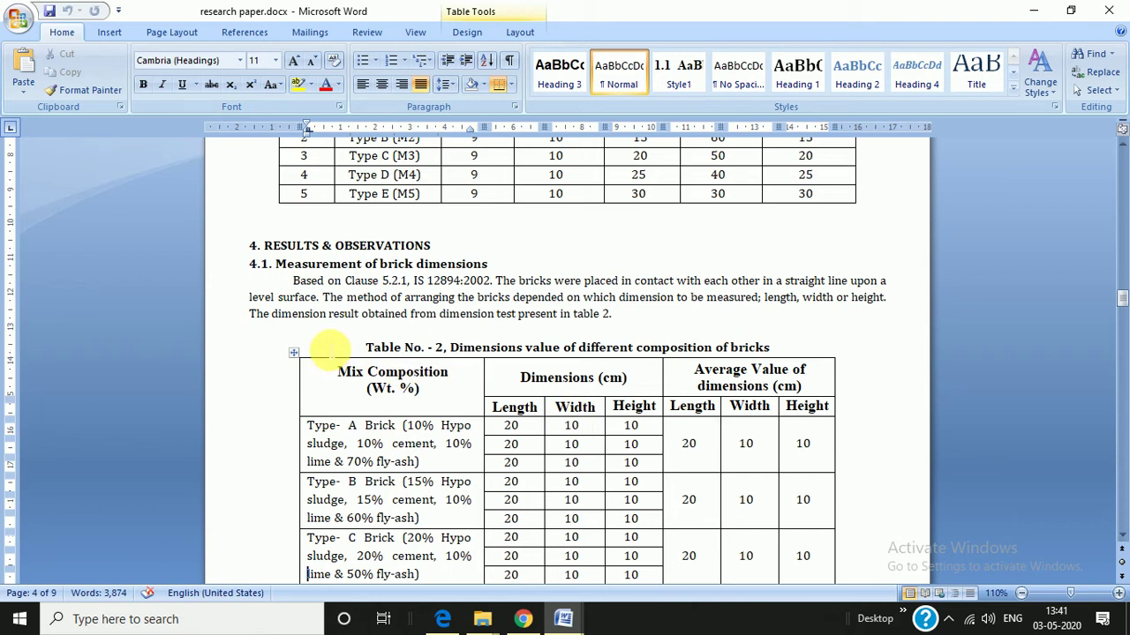
pyautogui.press('Down')
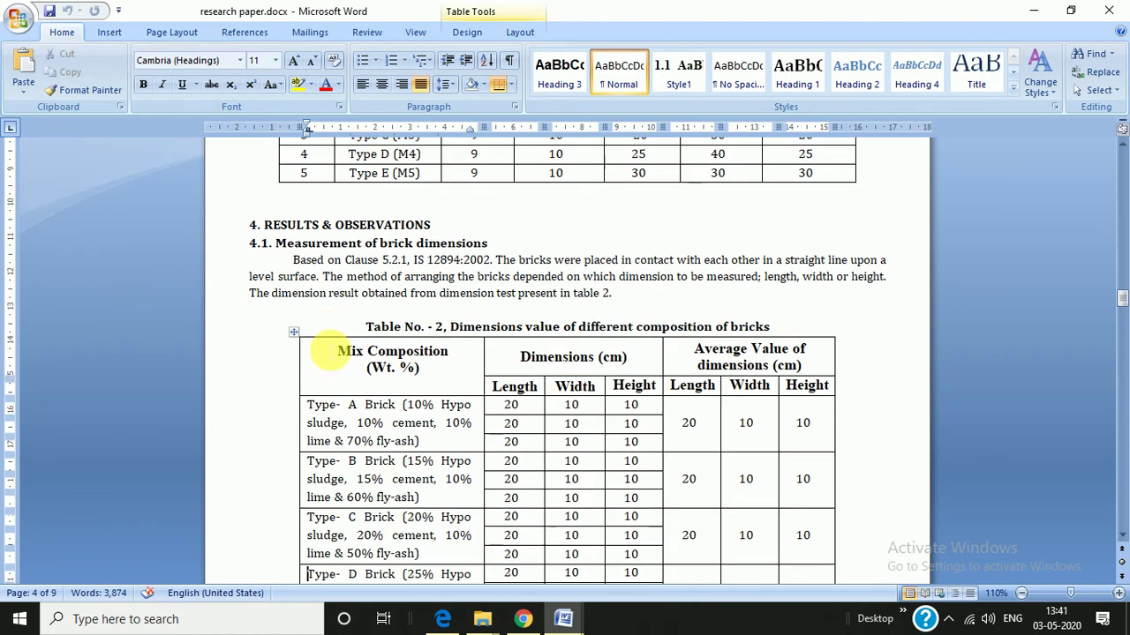
pyautogui.press('Down')
pyautogui.press('Down')
pyautogui.press('Down')
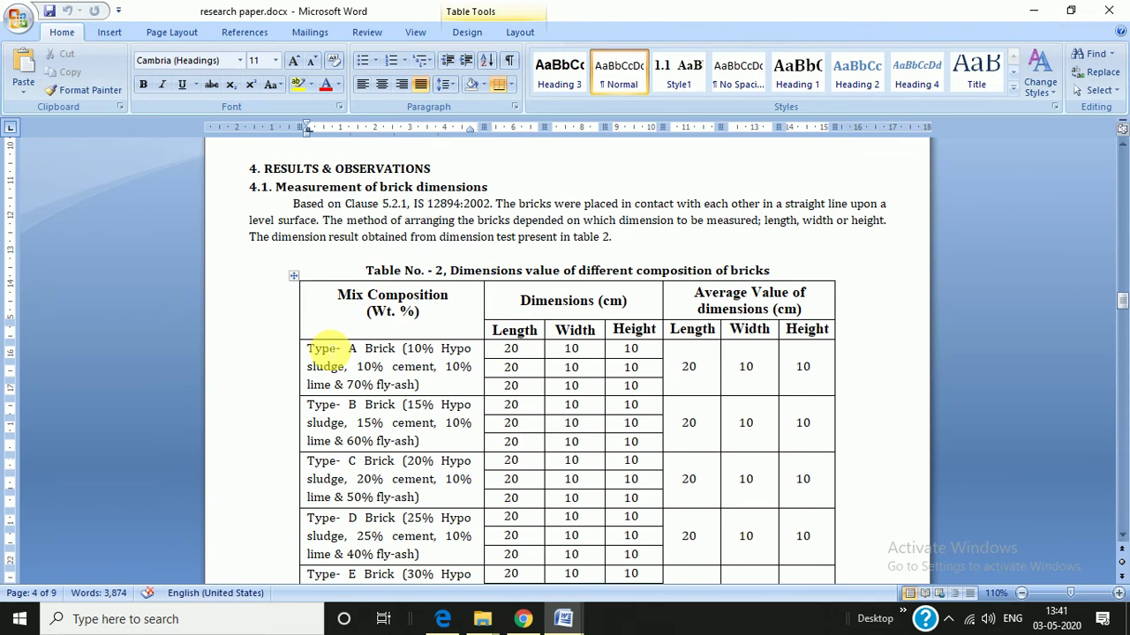
pyautogui.press('Down')
pyautogui.press('Down')
pyautogui.press('Down')
pyautogui.press('Down')
pyautogui.press('Down')
pyautogui.press('Down')
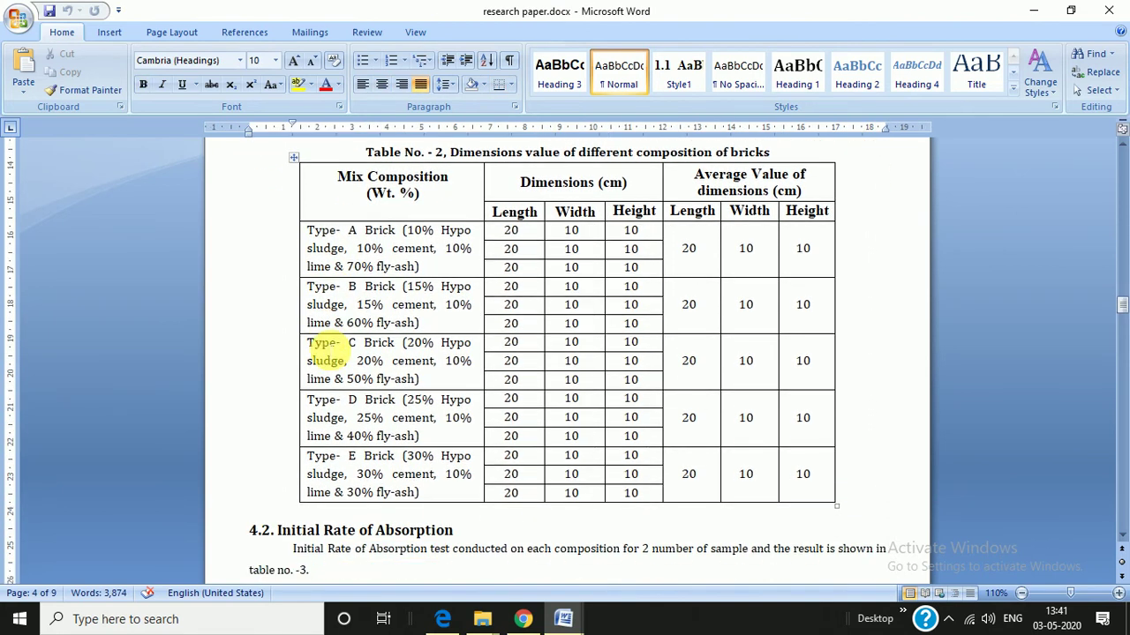
pyautogui.press('Down')
pyautogui.press('Down')
pyautogui.press('Down')
pyautogui.press('Down')
pyautogui.press('Down')
pyautogui.press('Down')
pyautogui.press('Down')
pyautogui.press('Down')
pyautogui.press('Down')
pyautogui.press('Down')
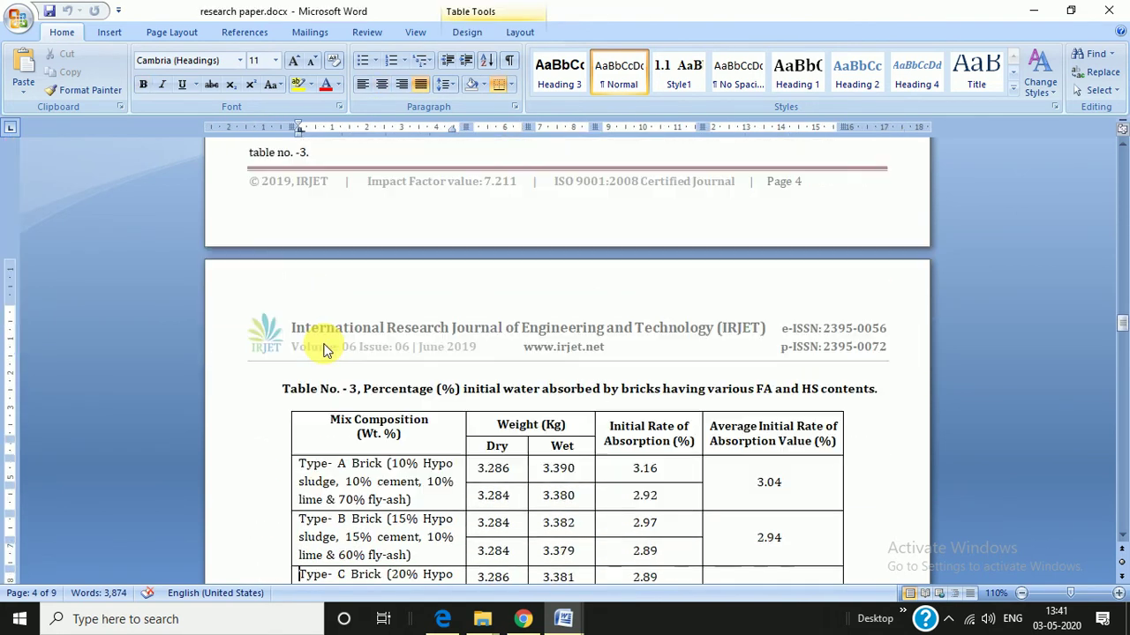
pyautogui.press('Down')
pyautogui.press('Down')
pyautogui.press('Down')
pyautogui.press('Down')
pyautogui.press('Down')
pyautogui.press('Down')
pyautogui.press('Down')
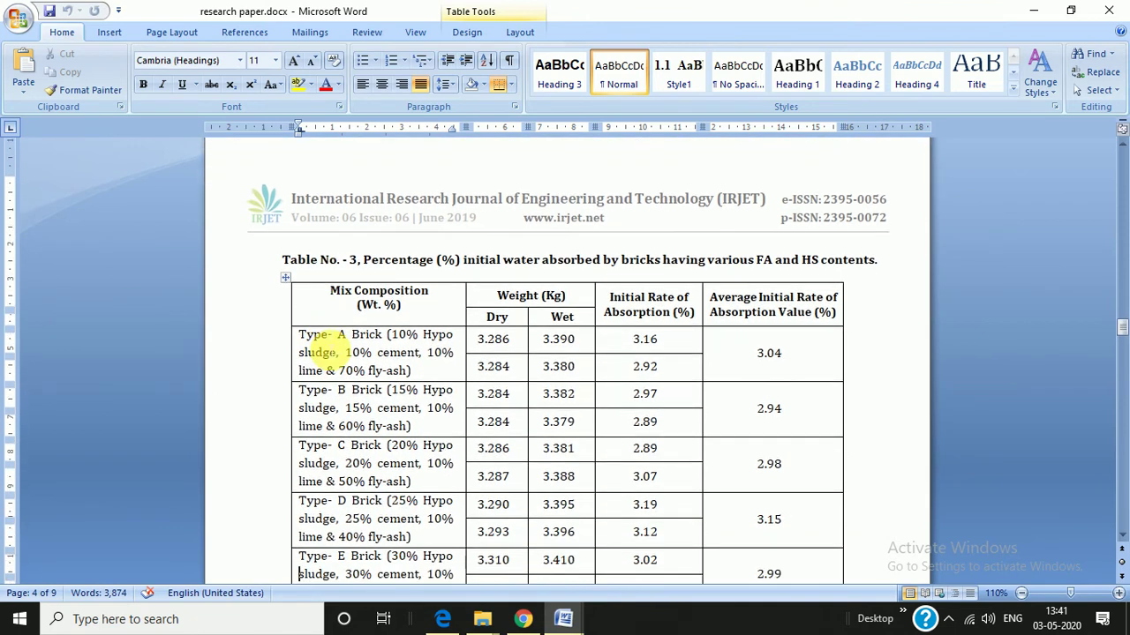
pyautogui.press('Down')
pyautogui.press('Down')
pyautogui.press('Down')
pyautogui.press('Down')
pyautogui.press('Down')
pyautogui.press('Down')
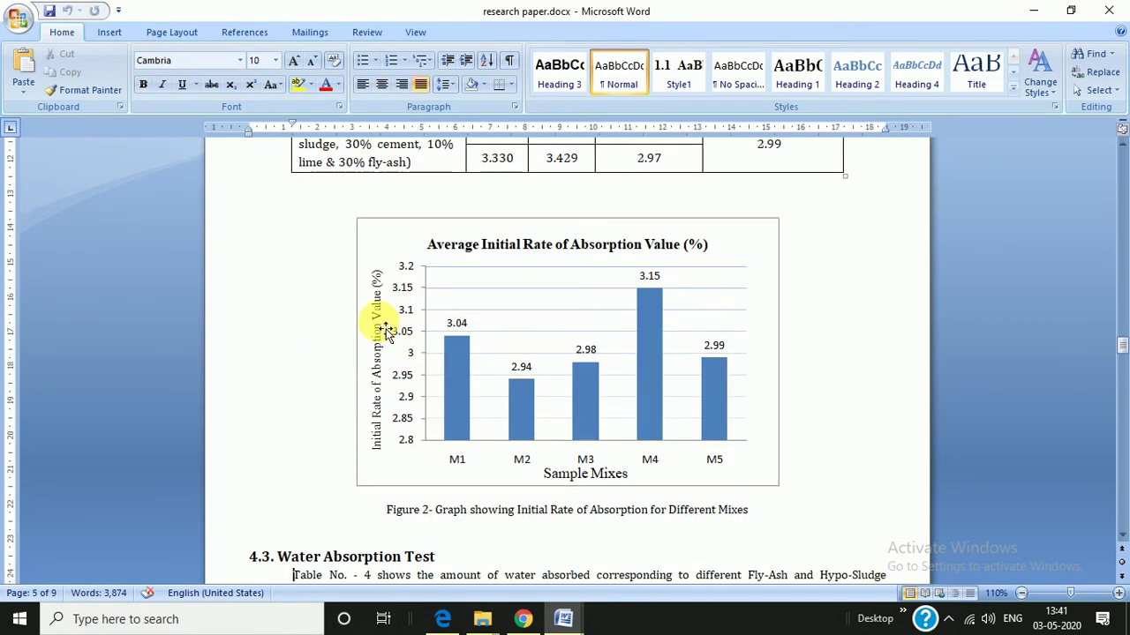
# Continue through Table No. 4, Figure 3, Table 5 and Table 6's M1–M5 strengths and chart.
pyautogui.press('Down')
pyautogui.press('Down')
pyautogui.press('Down')
pyautogui.press('Down')
pyautogui.press('Down')
pyautogui.press('Down')
pyautogui.press('Down')
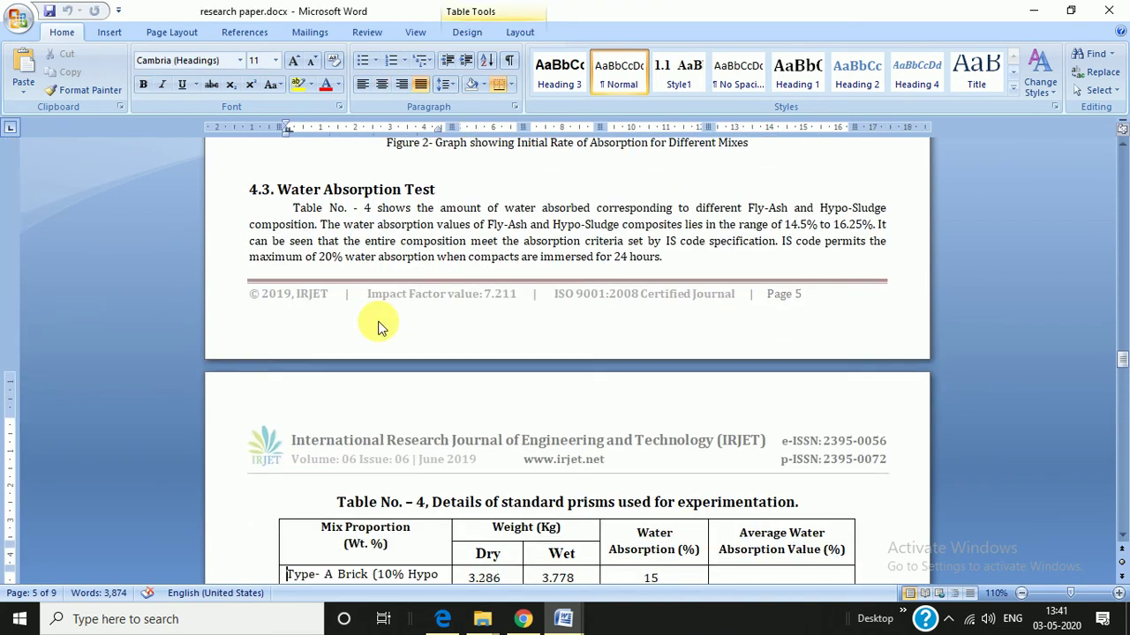
pyautogui.press('Down')
pyautogui.press('Down')
pyautogui.press('Down')
pyautogui.press('Down')
pyautogui.press('Down')
pyautogui.press('Down')
pyautogui.press('Down')
pyautogui.press('Down')
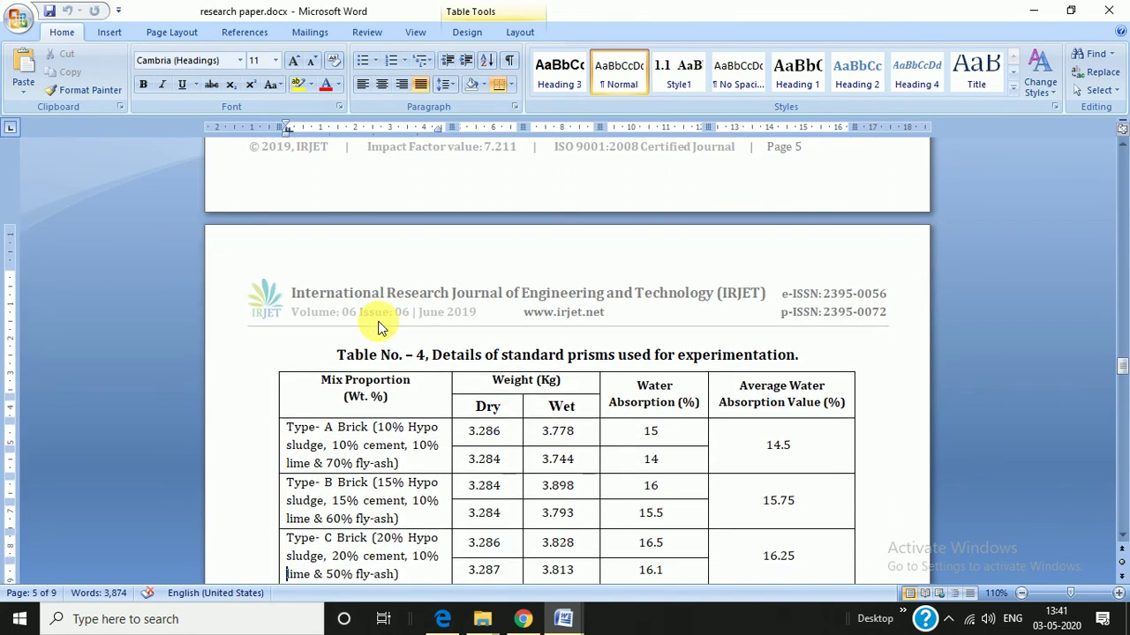
pyautogui.press('Down')
pyautogui.press('Down')
pyautogui.press('Down')
pyautogui.press('Down')
pyautogui.press('Down')
pyautogui.press('Down')
pyautogui.press('Down')
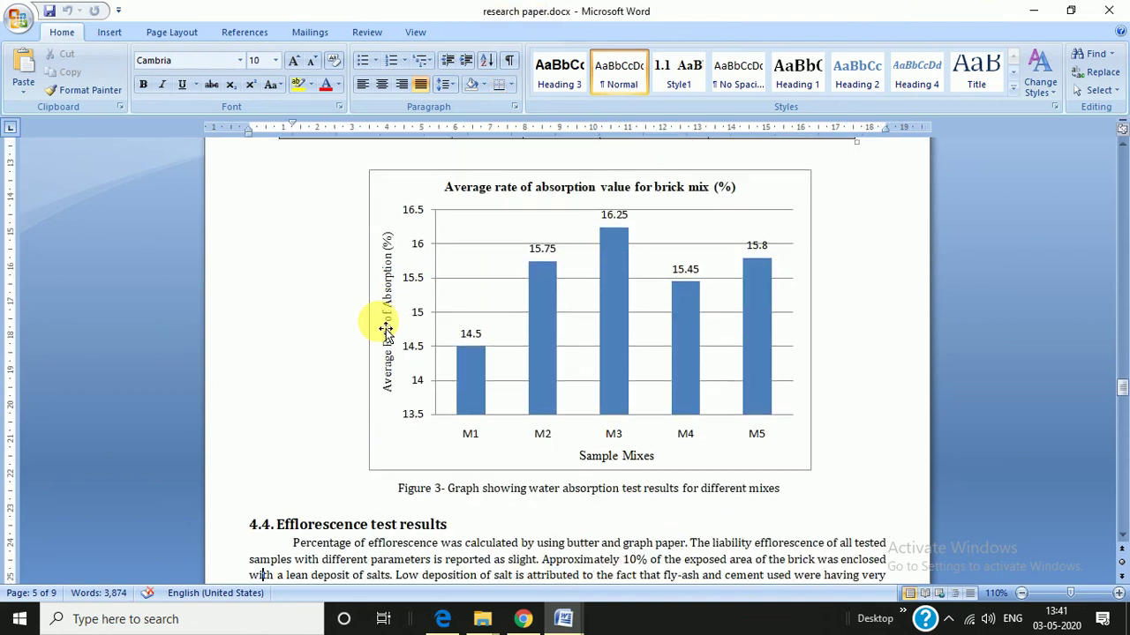
pyautogui.press('Down')
pyautogui.press('Down')
pyautogui.press('Down')
pyautogui.press('Down')
pyautogui.press('Down')
pyautogui.press('Down')
pyautogui.press('Down')
pyautogui.press('Down')
pyautogui.press('Down')
pyautogui.press('Down')
pyautogui.press('Down')
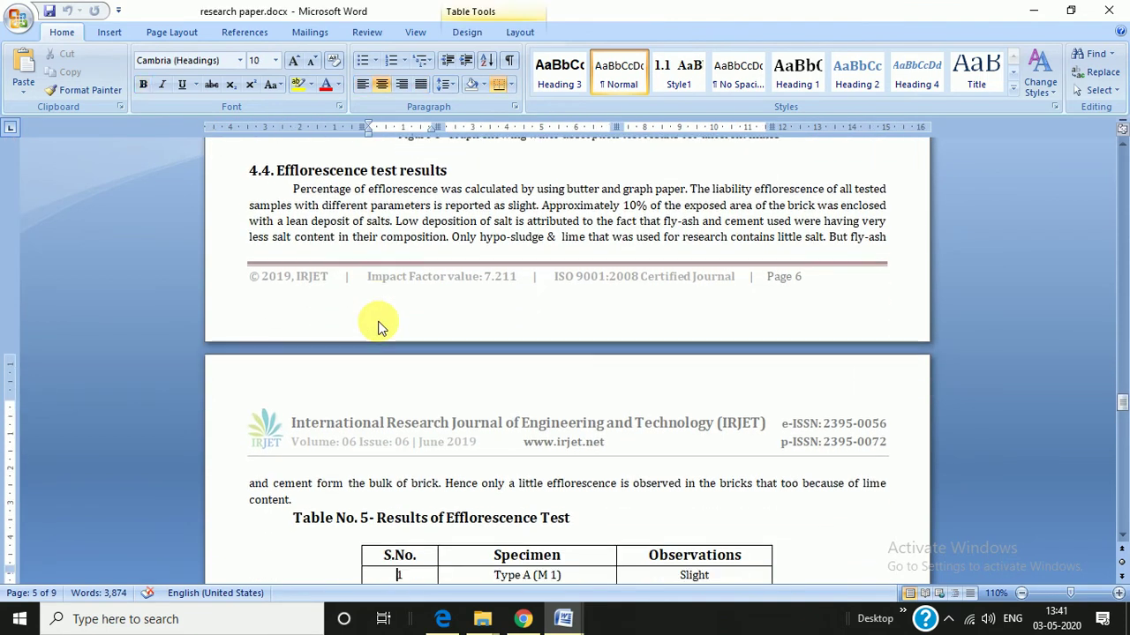
pyautogui.press('Down')
pyautogui.press('Down')
pyautogui.press('Down')
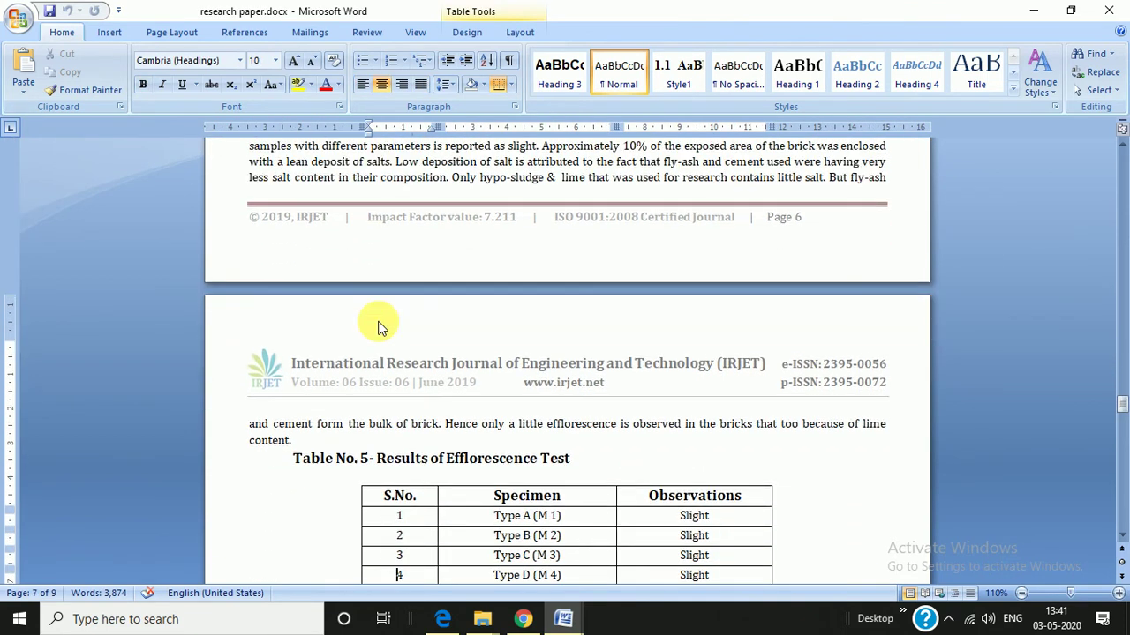
pyautogui.press('Down')
pyautogui.press('Down')
pyautogui.press('Down')
pyautogui.press('Down')
pyautogui.press('Down')
pyautogui.press('Down')
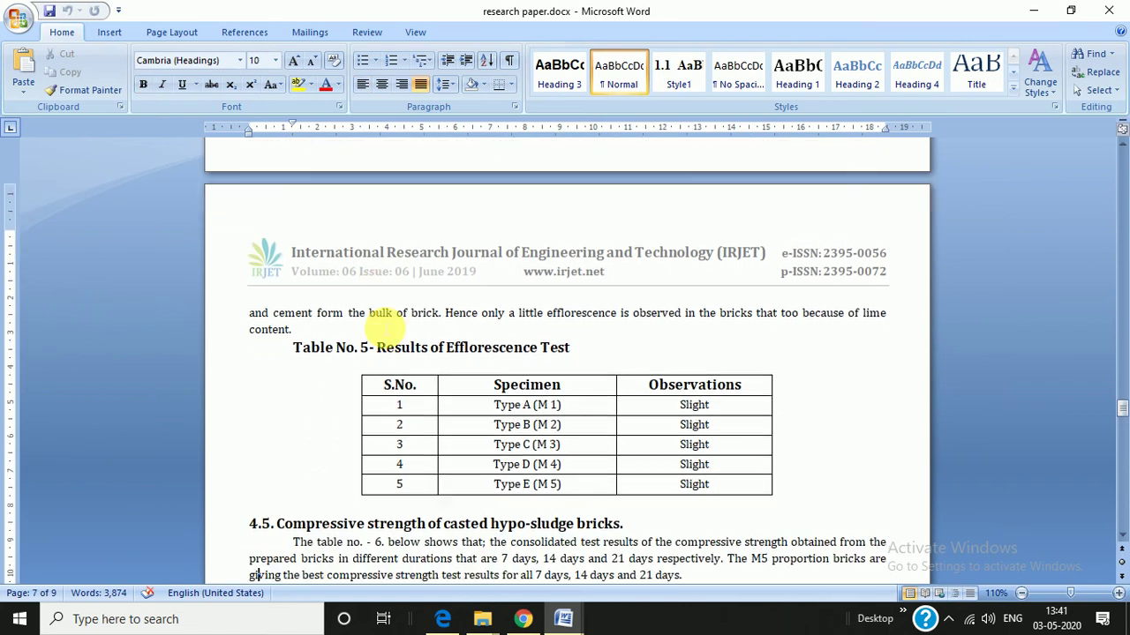
pyautogui.press('Down')
pyautogui.press('Down')
pyautogui.press('Down')
pyautogui.press('Down')
pyautogui.press('Down')
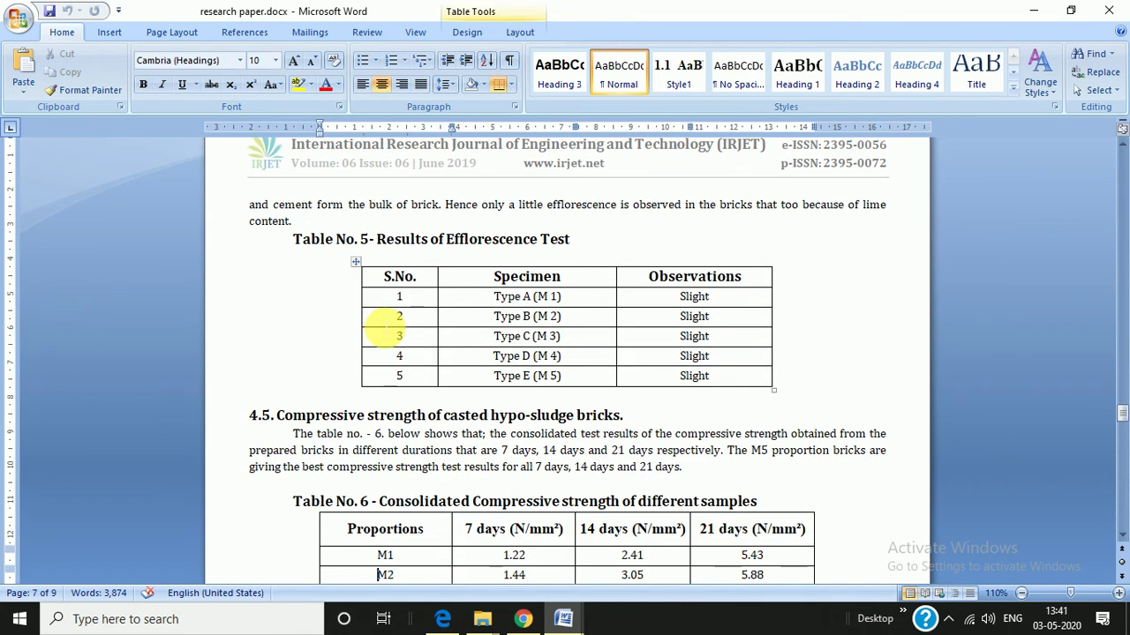
pyautogui.press('Down')
pyautogui.press('Down')
pyautogui.press('Down')
pyautogui.press('Down')
pyautogui.press('Down')
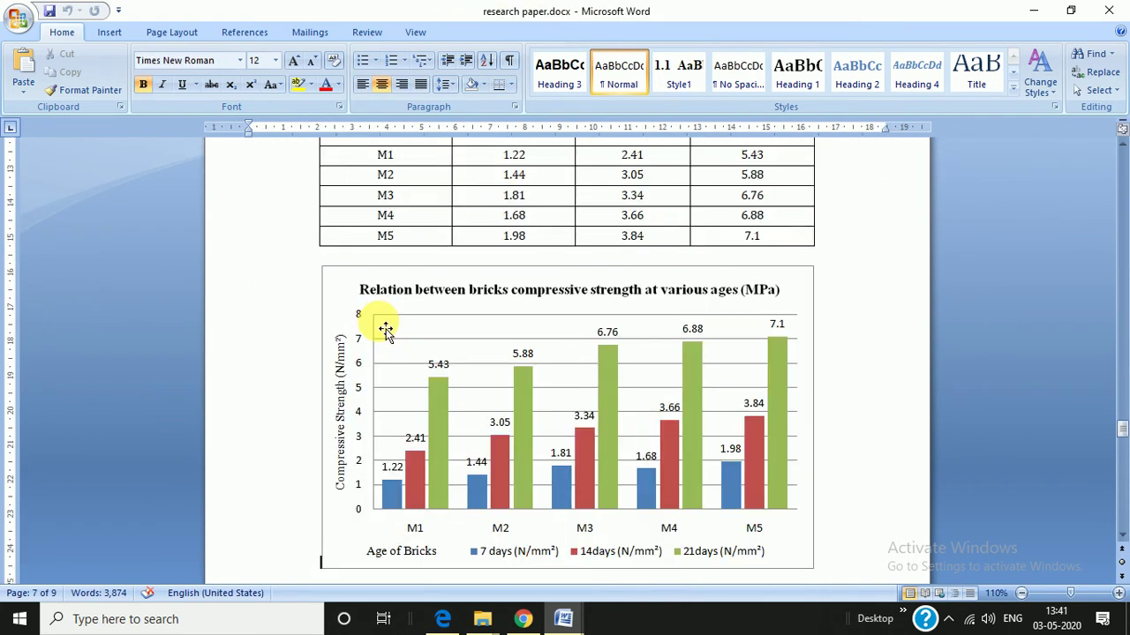
pyautogui.press('Down')
pyautogui.press('Down')
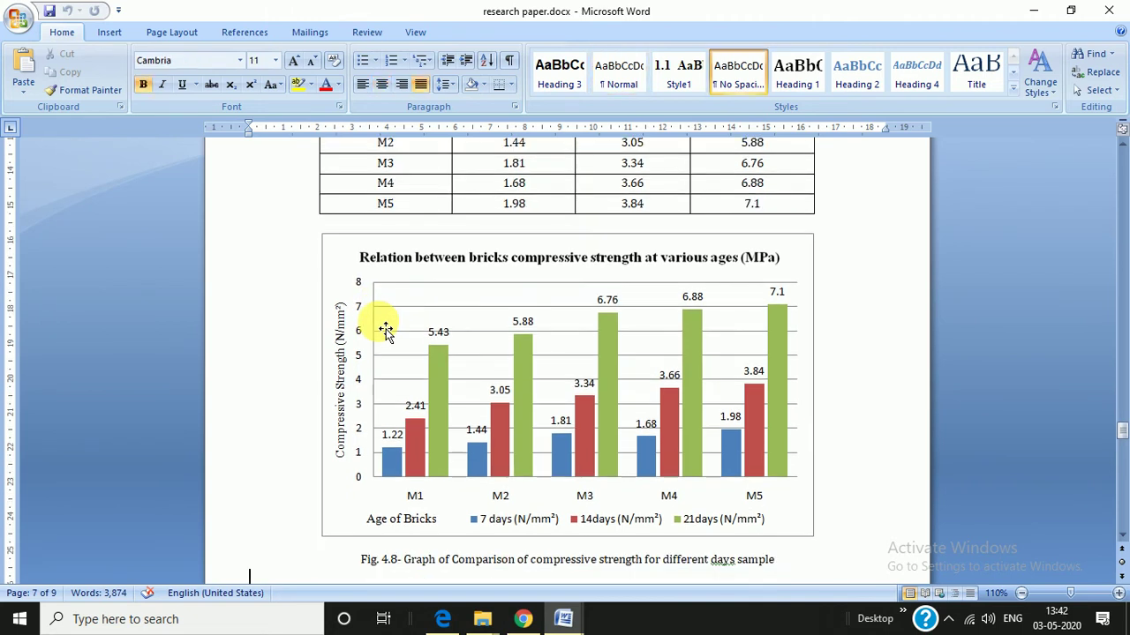
pyautogui.press('Down')
pyautogui.press('Down')
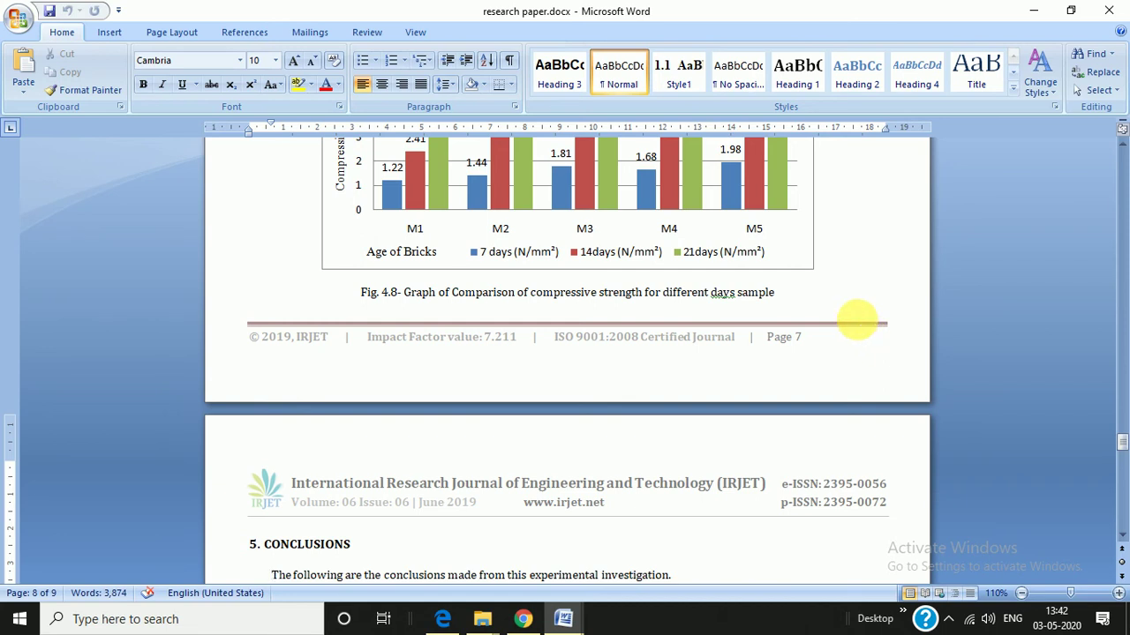
# Read down the Conclusions from item 1 through item 10.
pyautogui.press('Down')
pyautogui.press('Down')
pyautogui.press('Down')
pyautogui.press('Down')
pyautogui.press('Down')
pyautogui.press('Down')
pyautogui.press('Down')
pyautogui.press('Down')
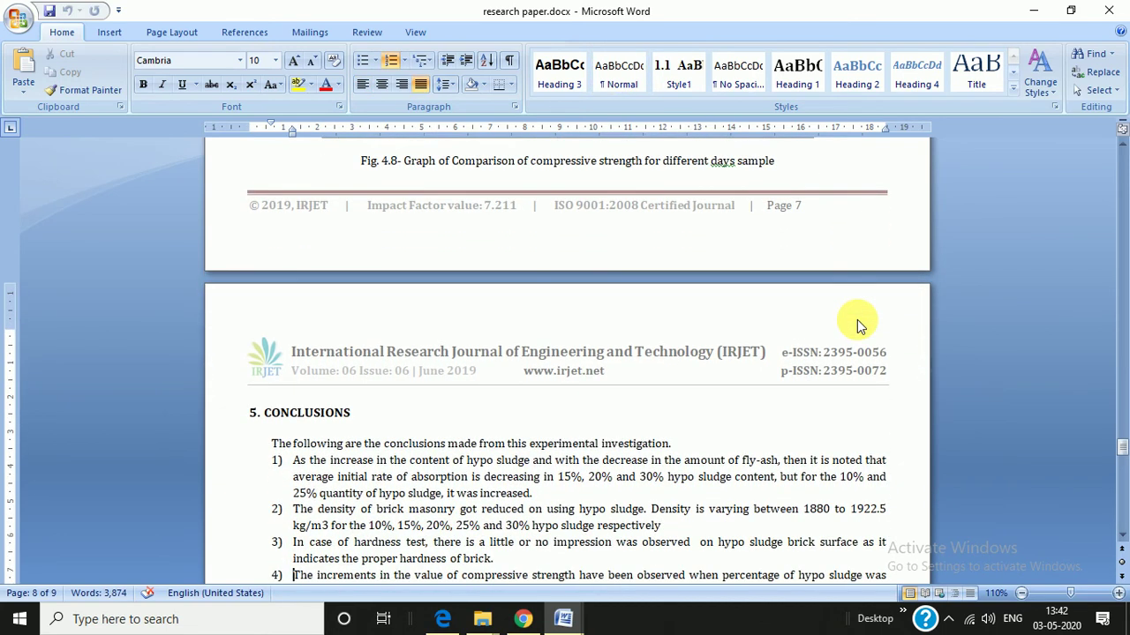
pyautogui.press('Down')
pyautogui.press('Down')
pyautogui.press('Down')
pyautogui.press('Down')
pyautogui.press('Down')
pyautogui.press('Down')
pyautogui.press('Down')
pyautogui.press('Down')
pyautogui.press('Down')
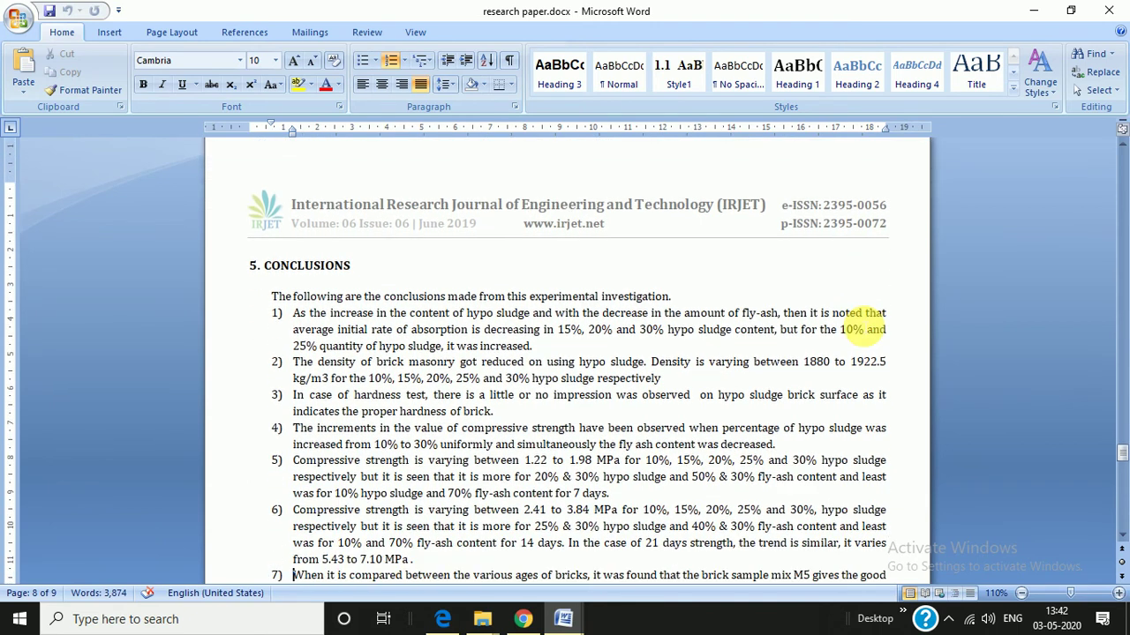
pyautogui.press('Down')
pyautogui.press('Down')
pyautogui.press('Down')
pyautogui.press('Down')
pyautogui.press('Down')
pyautogui.press('Down')
pyautogui.press('Down')
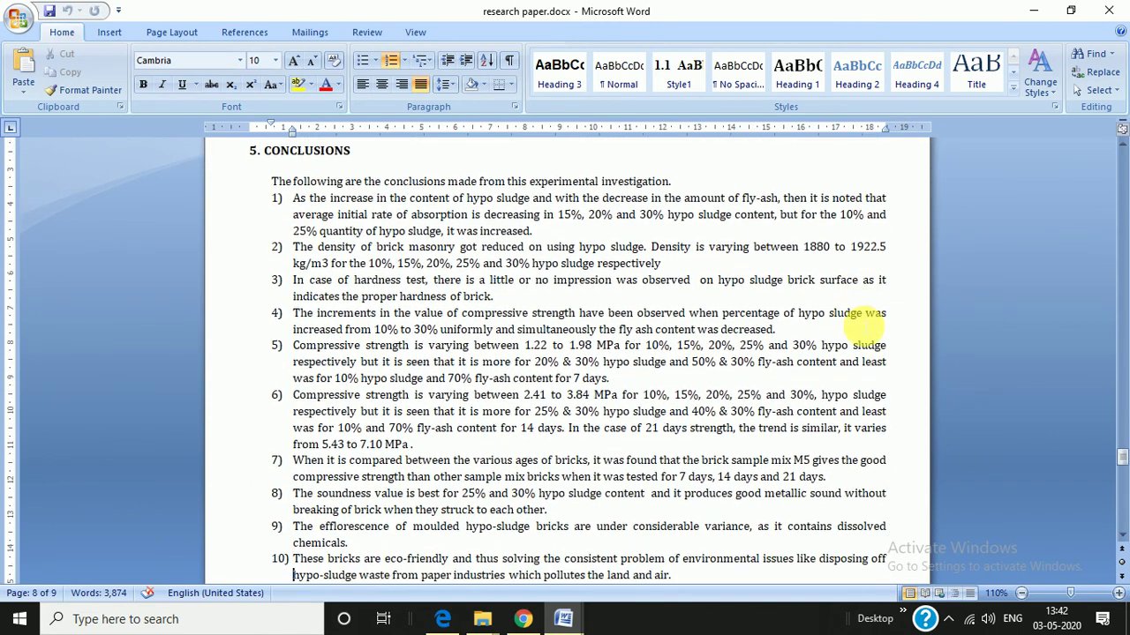
pyautogui.press('Down')
pyautogui.press('Down')
# Page through References [1] to [19] into the BIOGRAPHIES section.
pyautogui.press('Down')
pyautogui.press('Down')
pyautogui.press('Down')
pyautogui.press('Down')
pyautogui.press('Down')
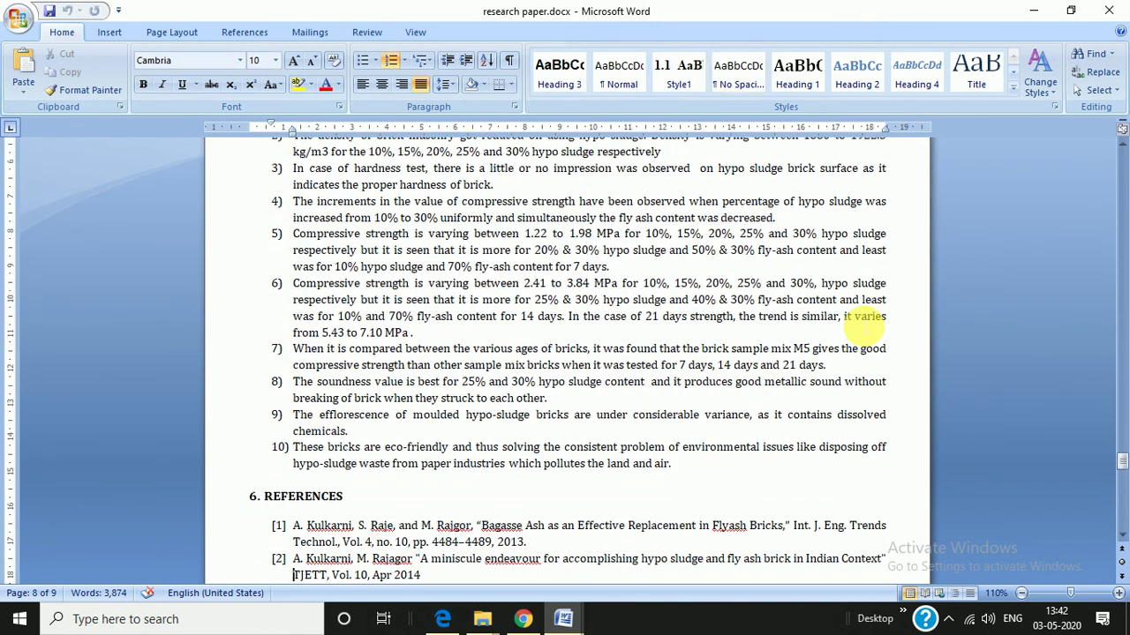
pyautogui.press('Down')
pyautogui.press('Down')
pyautogui.press('Down')
pyautogui.press('Down')
pyautogui.press('Down')
pyautogui.press('Down')
pyautogui.press('Down')
pyautogui.press('Down')
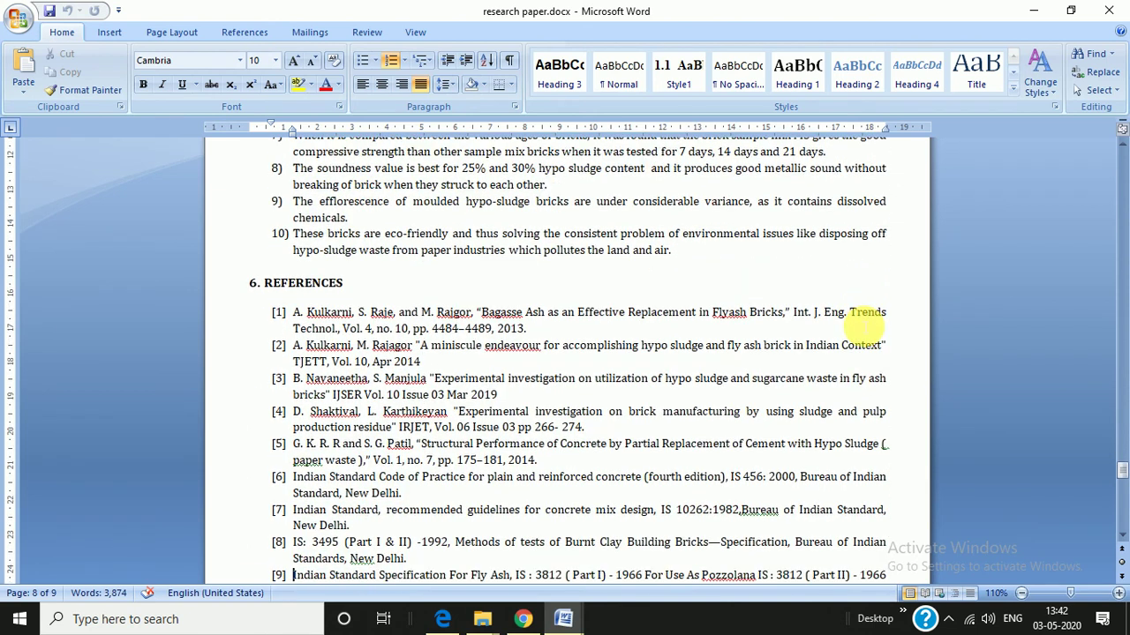
pyautogui.press('Down')
pyautogui.press('Down')
pyautogui.press('Down')
pyautogui.press('Down')
pyautogui.press('Down')
pyautogui.press('Down')
pyautogui.press('Down')
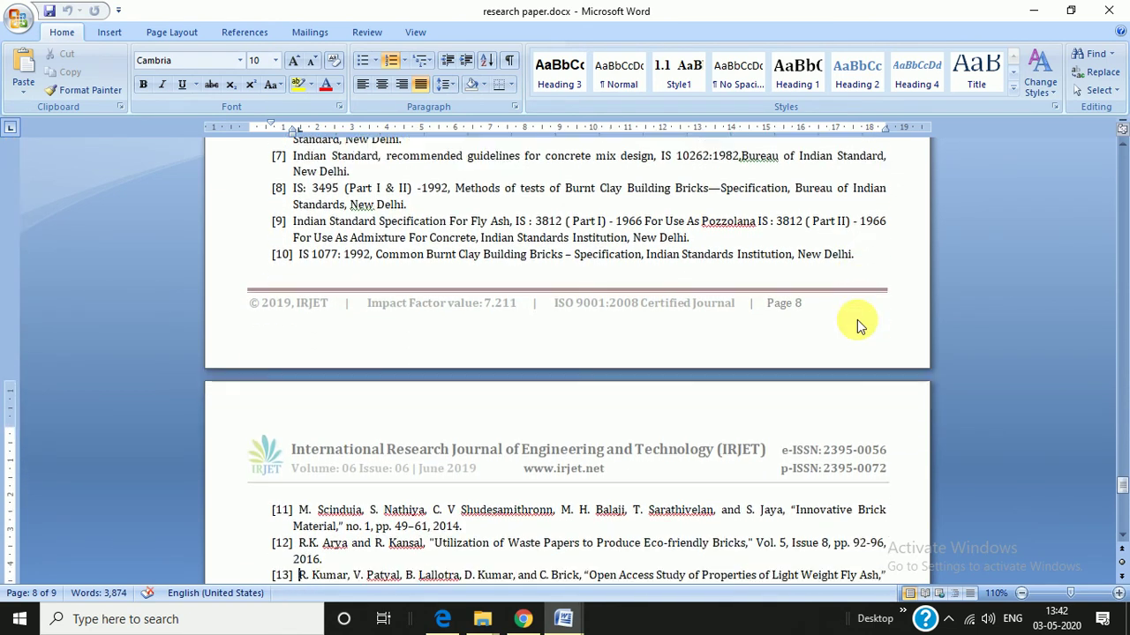
pyautogui.press('Down')
pyautogui.press('Down')
pyautogui.press('Down')
pyautogui.press('Down')
pyautogui.press('Down')
pyautogui.press('Down')
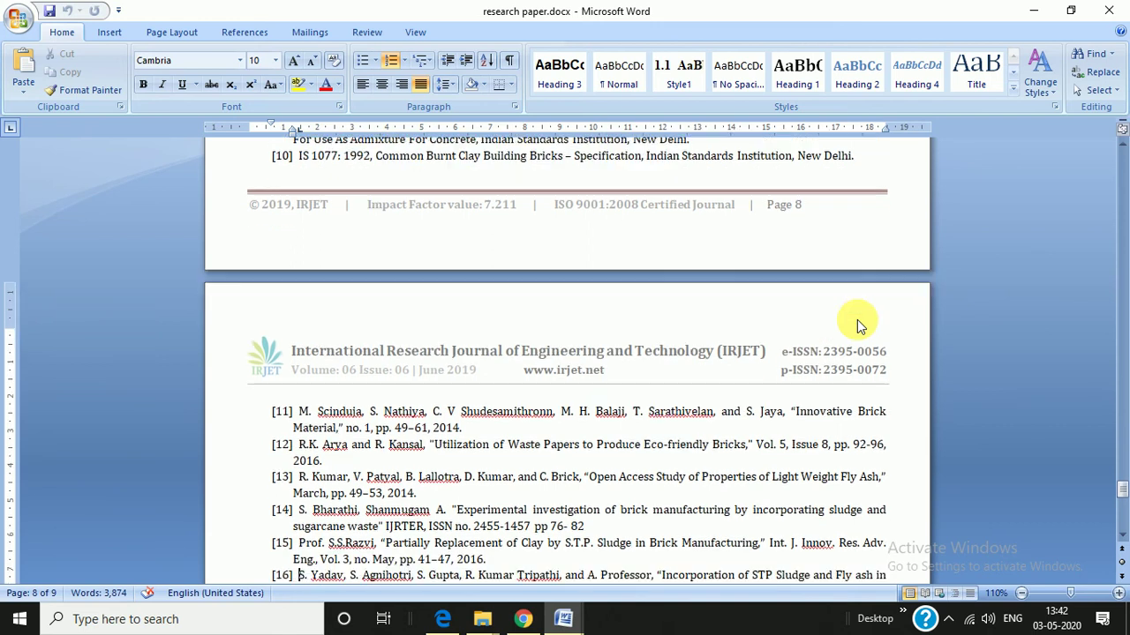
pyautogui.press('Down')
pyautogui.press('Down')
pyautogui.press('Down')
pyautogui.press('Down')
pyautogui.press('Down')
pyautogui.press('Down')
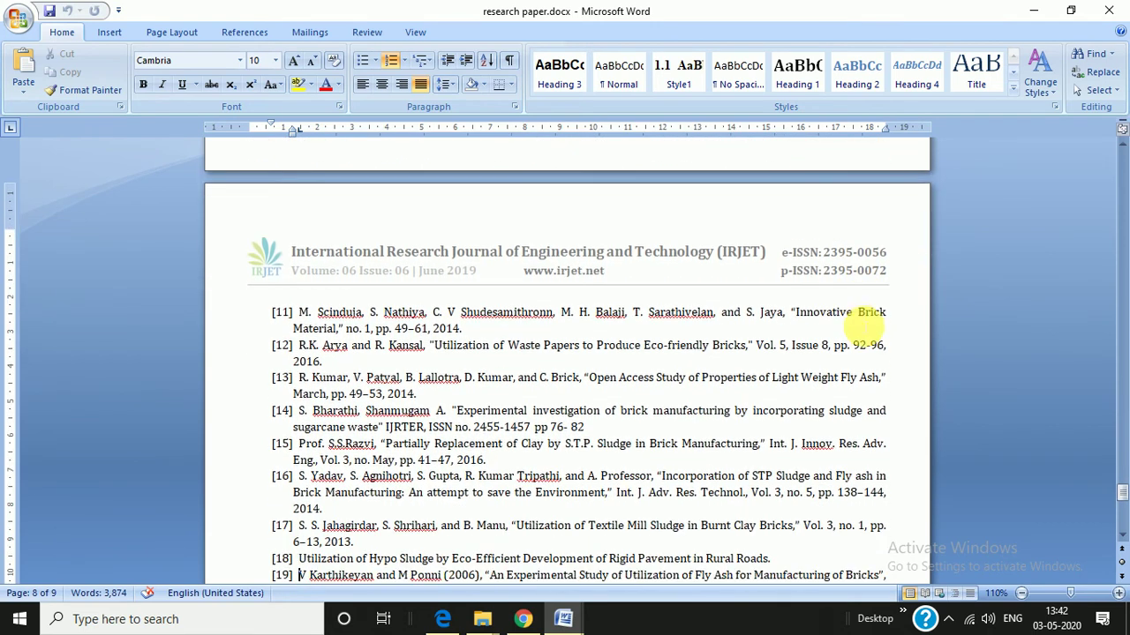
pyautogui.press('Down')
pyautogui.press('Down')
pyautogui.press('Down')
pyautogui.press('Down')
pyautogui.press('Down')
pyautogui.press('Down')
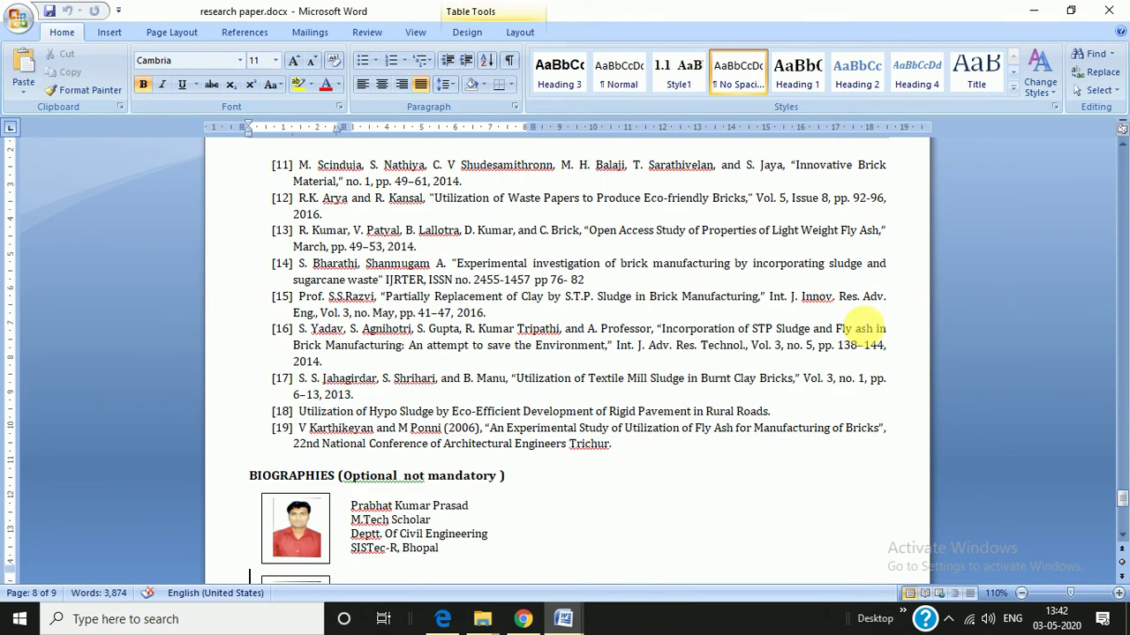
pyautogui.press('Down')
pyautogui.press('Down')
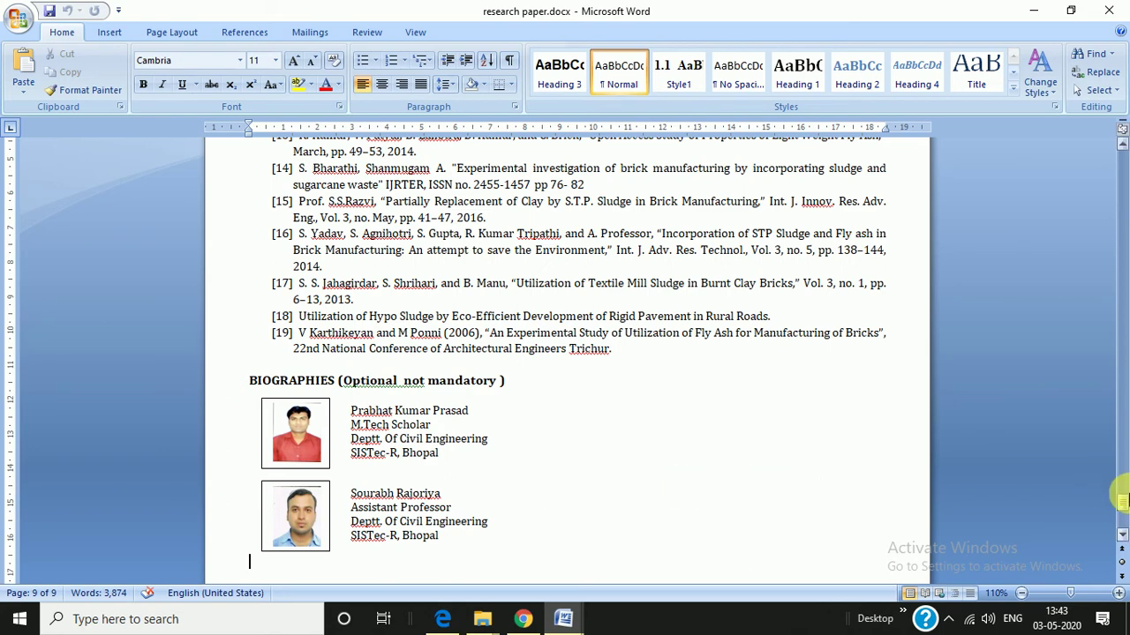
# Scroll back to page 1, then minimize both Word windows to reveal the paper publish folder.
pyautogui.click(1123, 508)
pyautogui.moveTo(1123, 508)
pyautogui.mouseDown()
pyautogui.moveTo(1114, 320)
pyautogui.moveTo(1075, 141)
pyautogui.mouseUp()
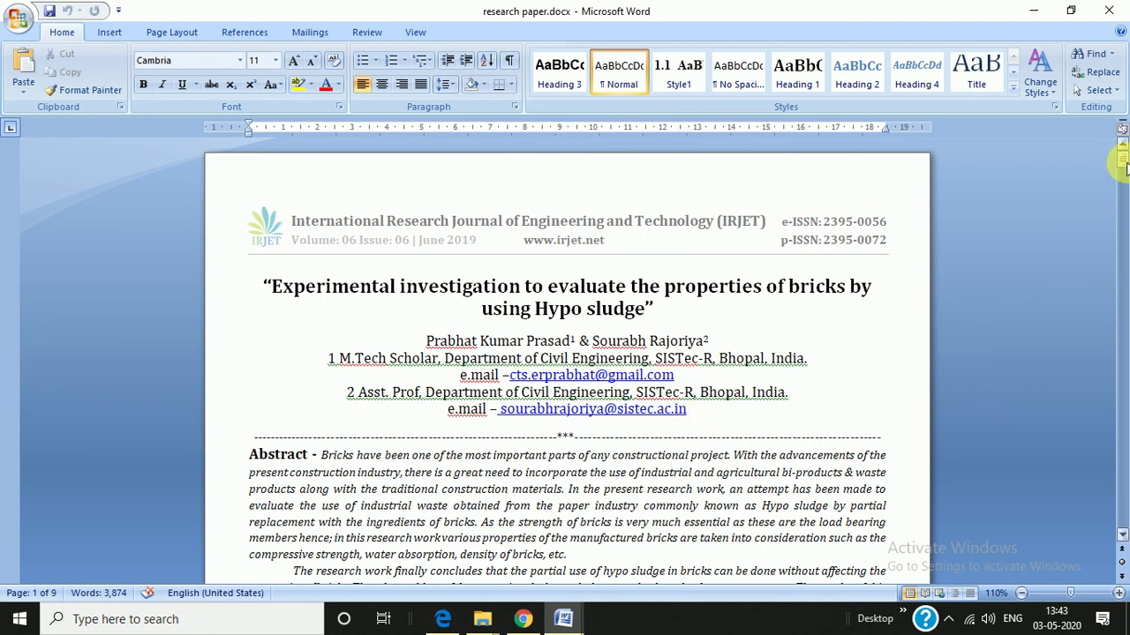
pyautogui.moveTo(1124, 168); pyautogui.dragTo(1123, 203)
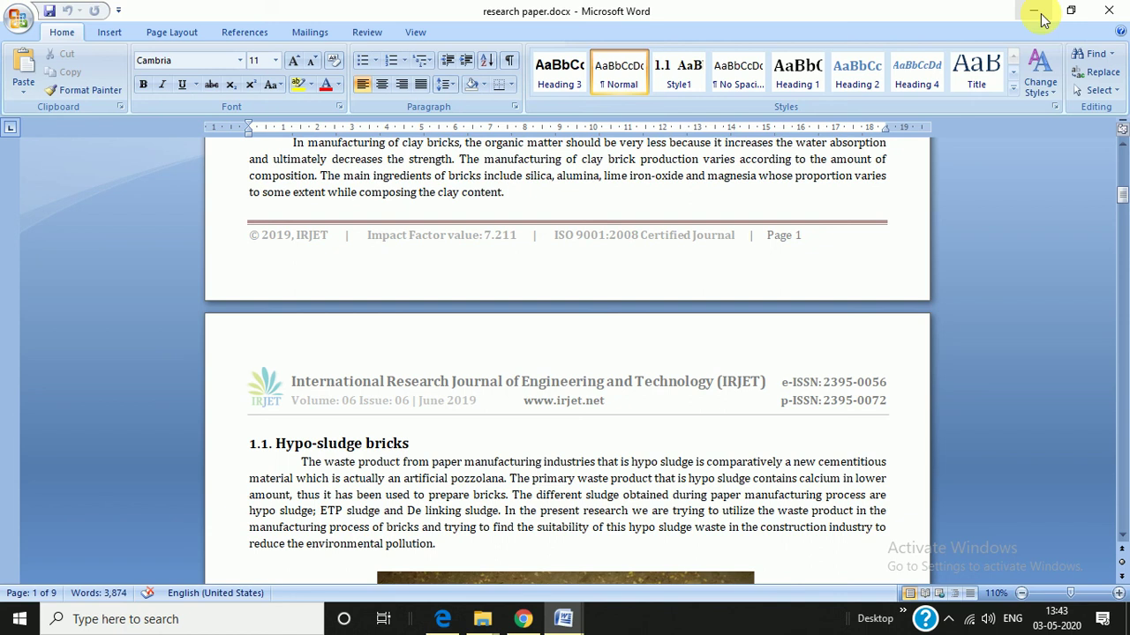
pyautogui.click(1042, 18)
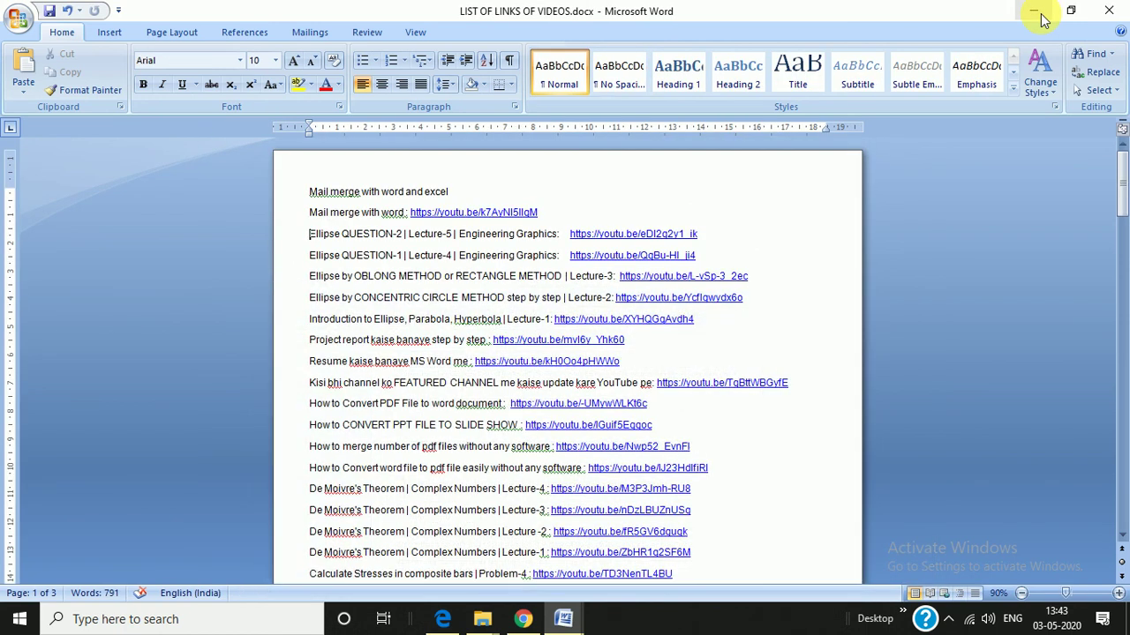
pyautogui.click(1041, 18)
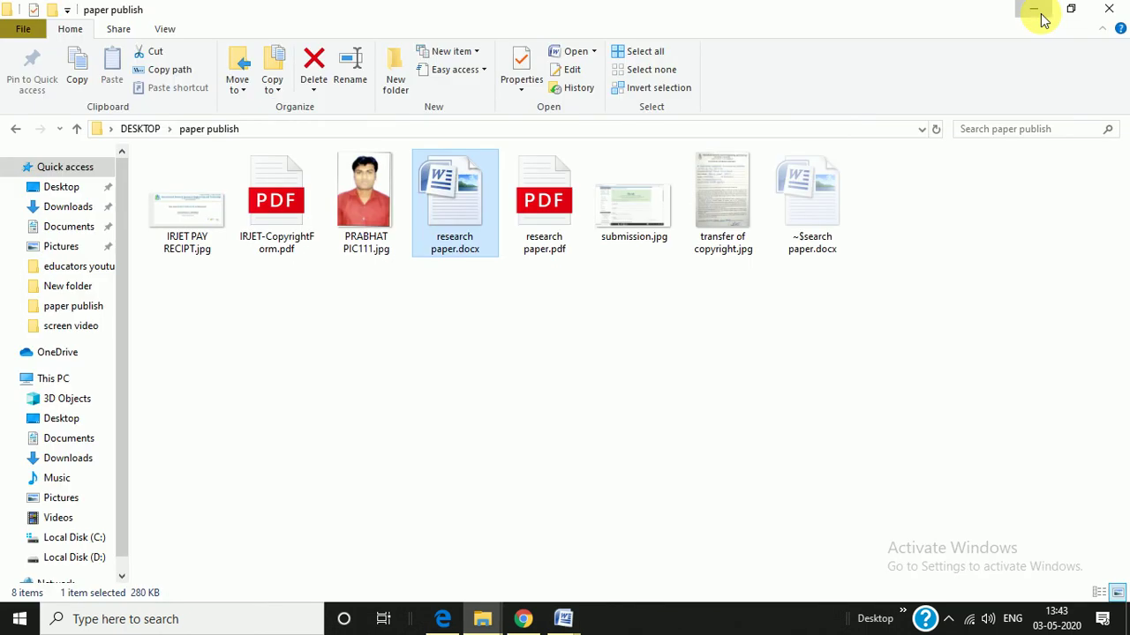